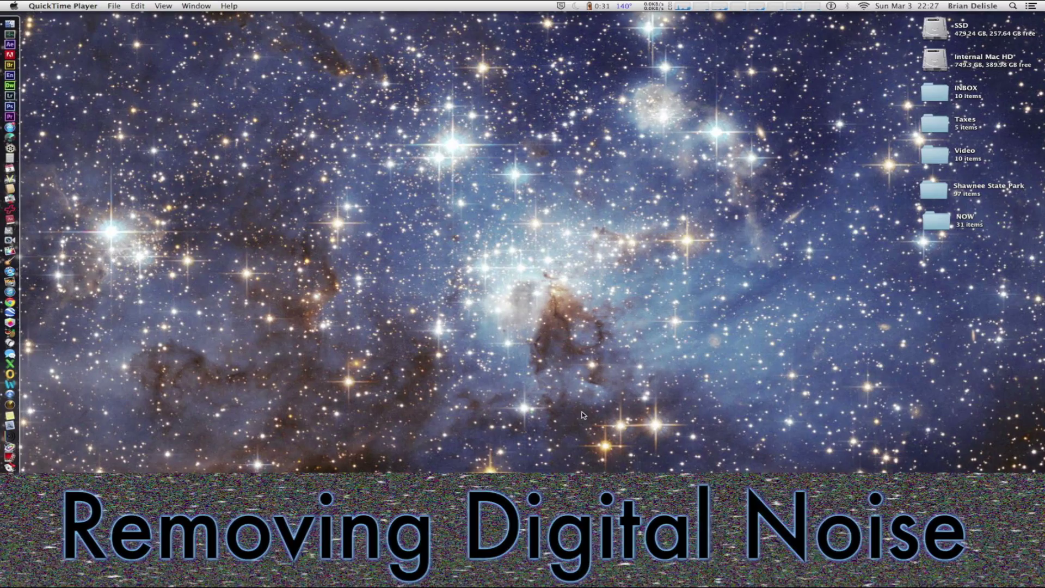
# Bring Final Cut Pro forward and pan the zoomed DelMe clip to its darker top area
pyautogui.click(10, 251)
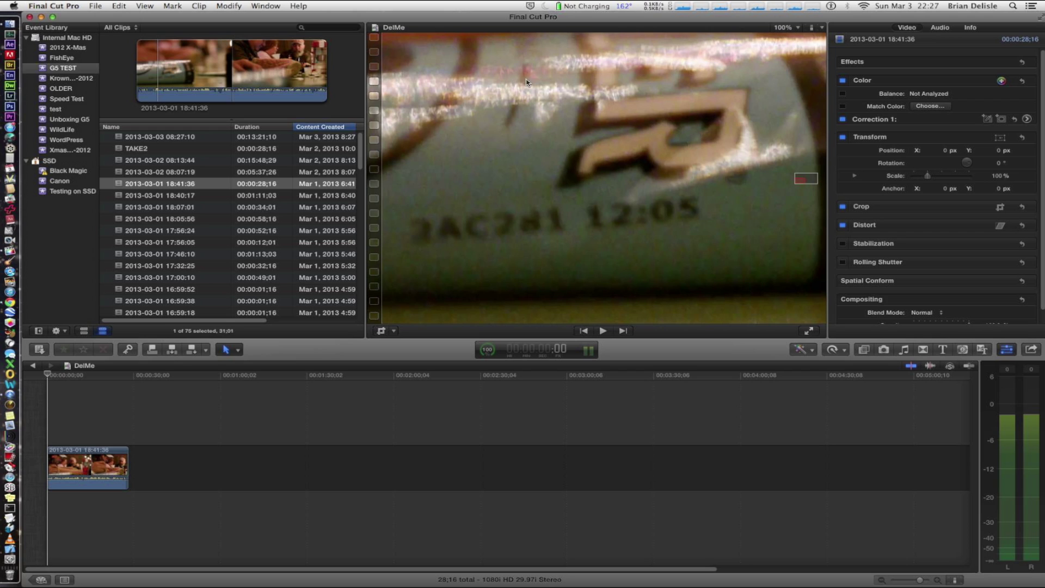
pyautogui.moveTo(805, 181); pyautogui.dragTo(807, 176)
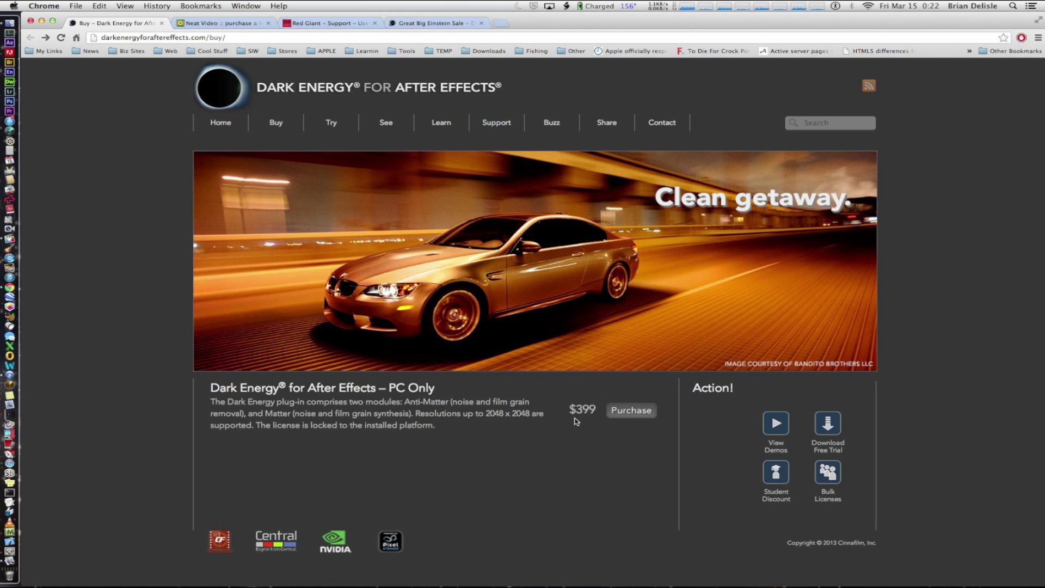
# Show the Einstein sale tab with the $149 price and highlight the March 8- March 15 dates
pyautogui.click(440, 27)
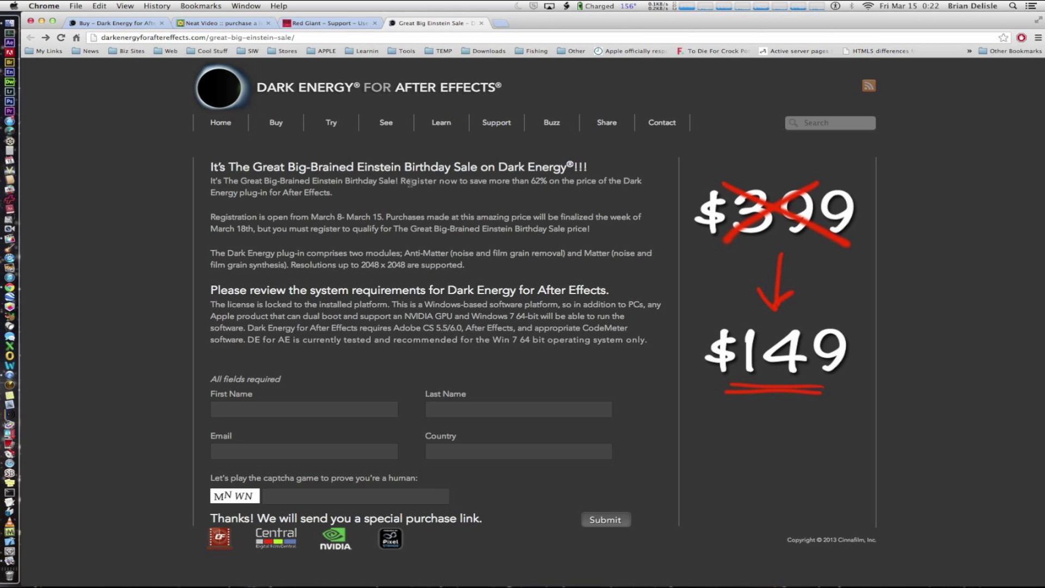
pyautogui.moveTo(310, 217); pyautogui.dragTo(382, 217)
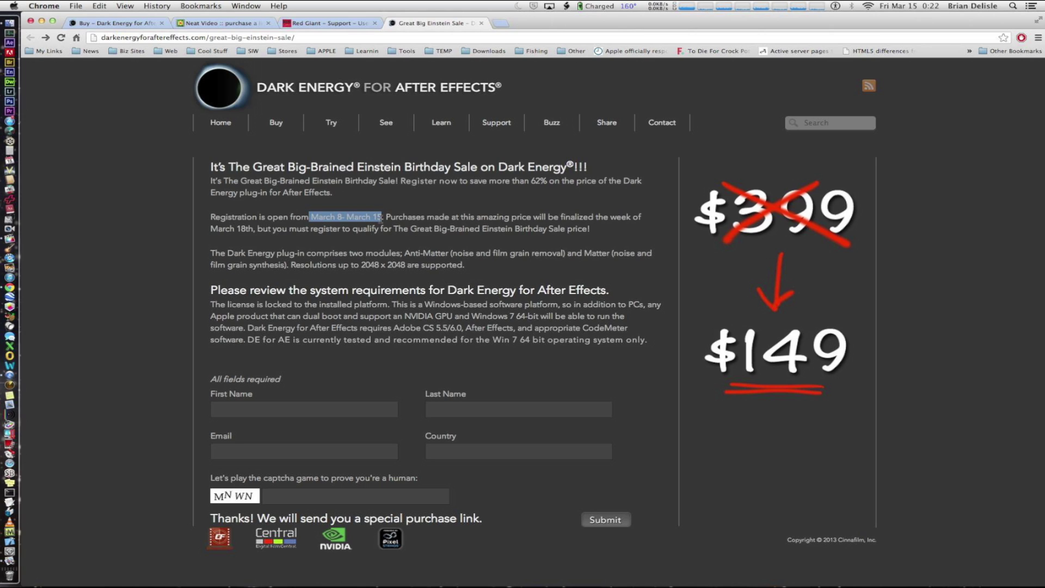
pyautogui.click(396, 206)
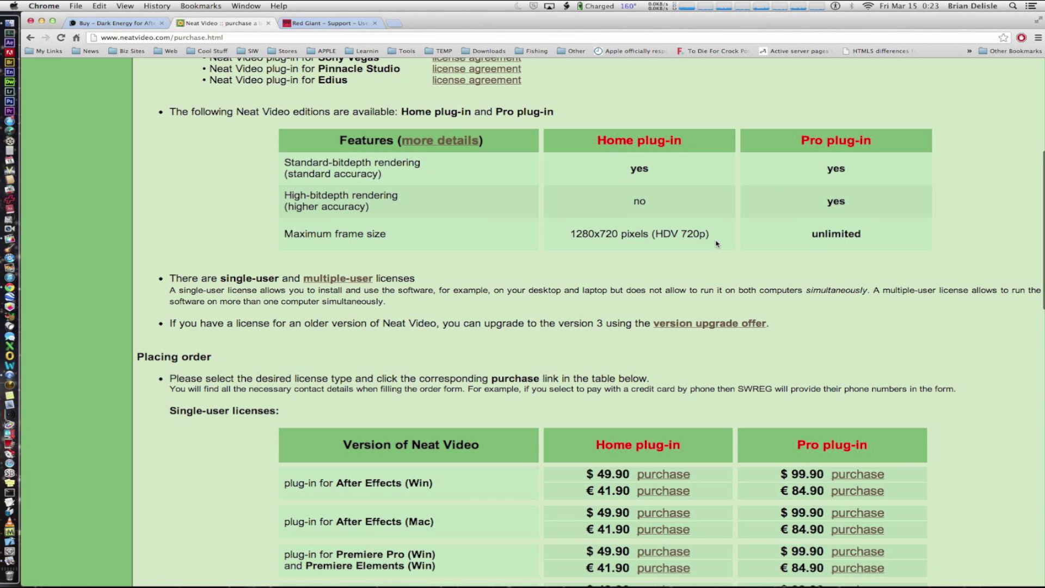
pyautogui.scroll(-5, 716, 244)
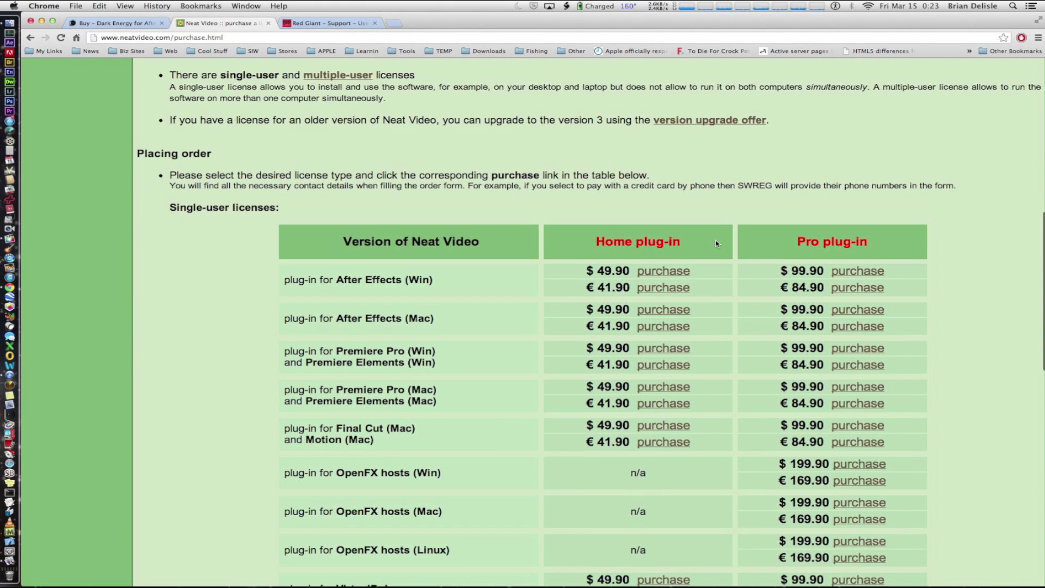
pyautogui.scroll(-4, 716, 244)
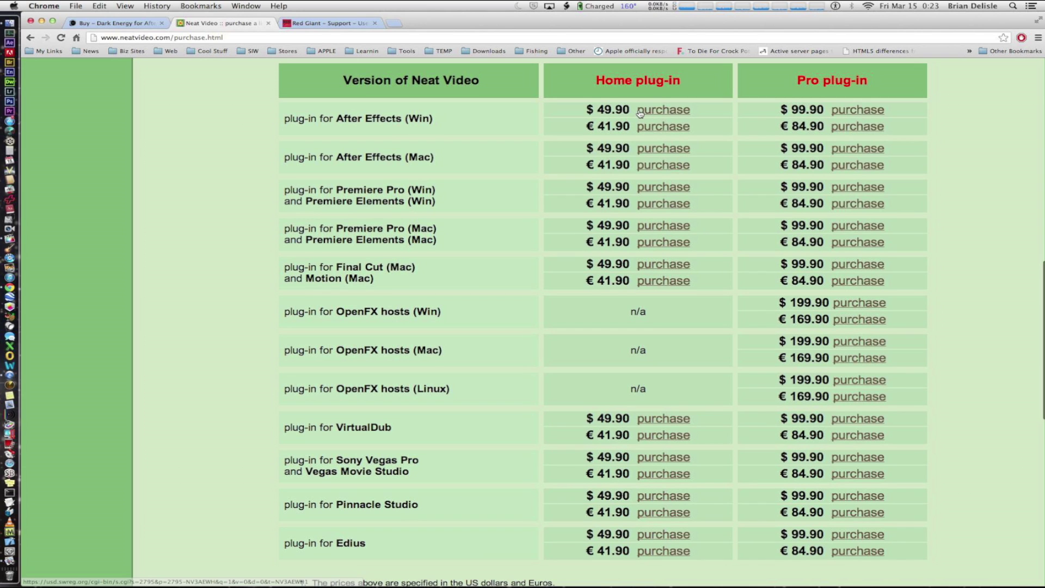
pyautogui.scroll(-3, 762, 112)
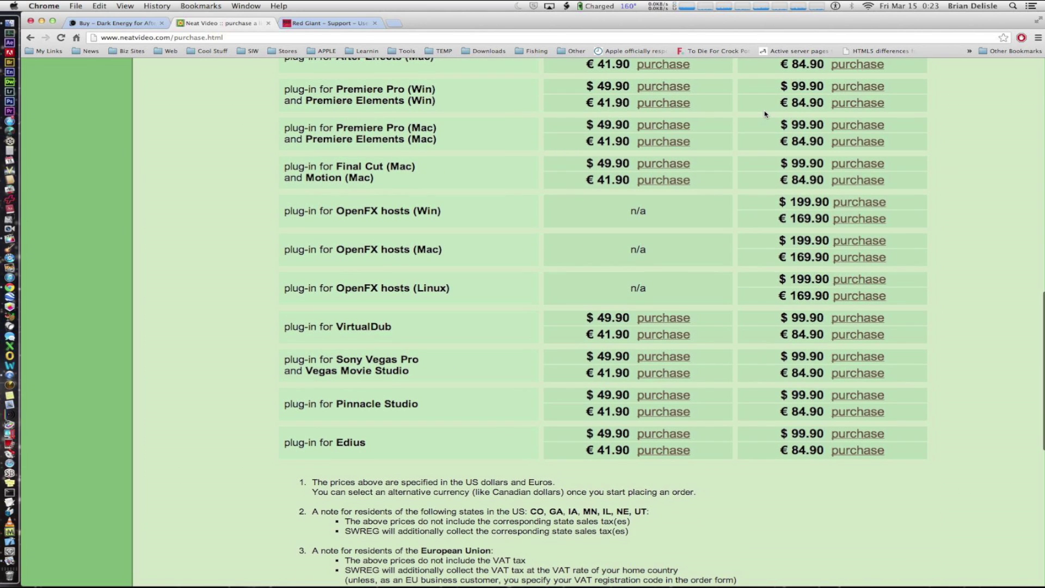
pyautogui.scroll(1, 765, 114)
pyautogui.scroll(1, 765, 114)
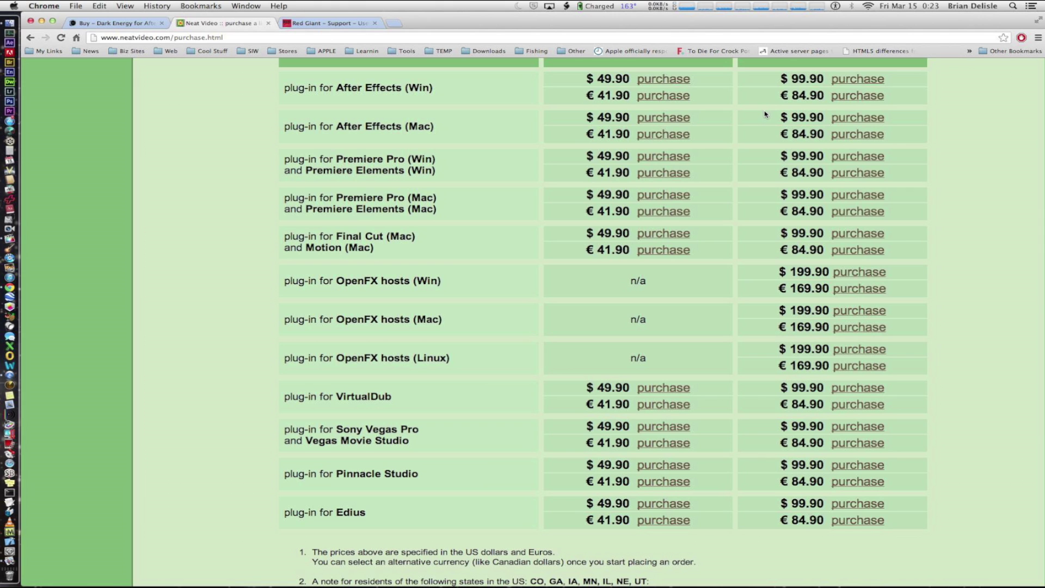
pyautogui.scroll(4, 765, 113)
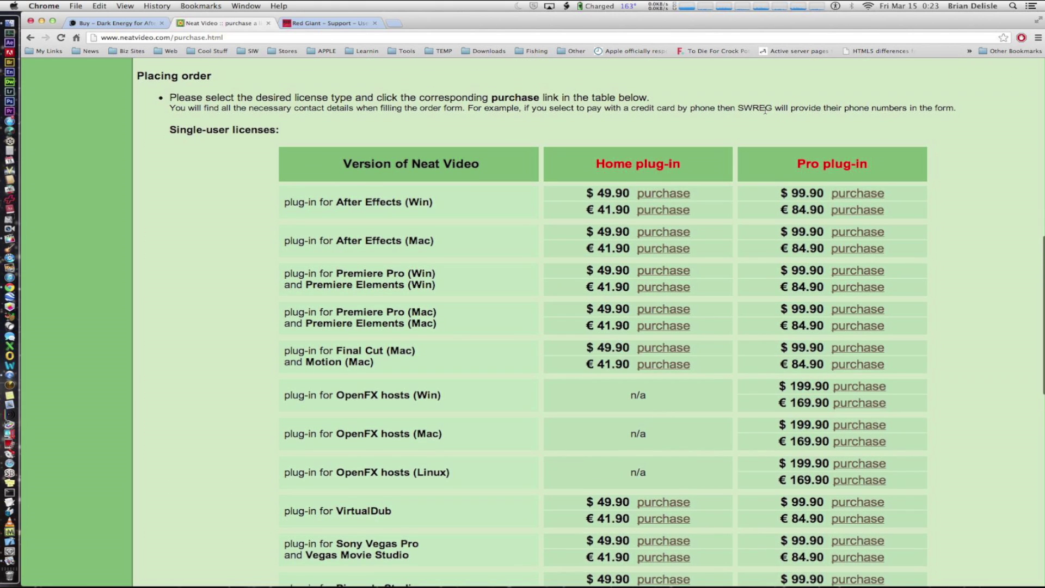
pyautogui.scroll(2, 765, 110)
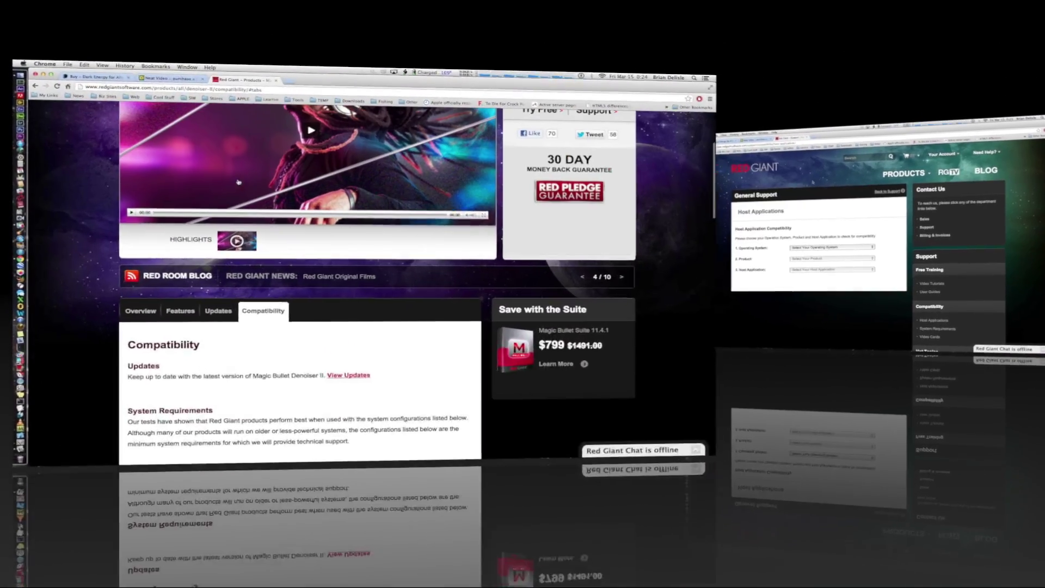
# Scroll the Denoiser II Compatibility tables down to the Final Cut Pro host table
pyautogui.scroll(3, 424, 174)
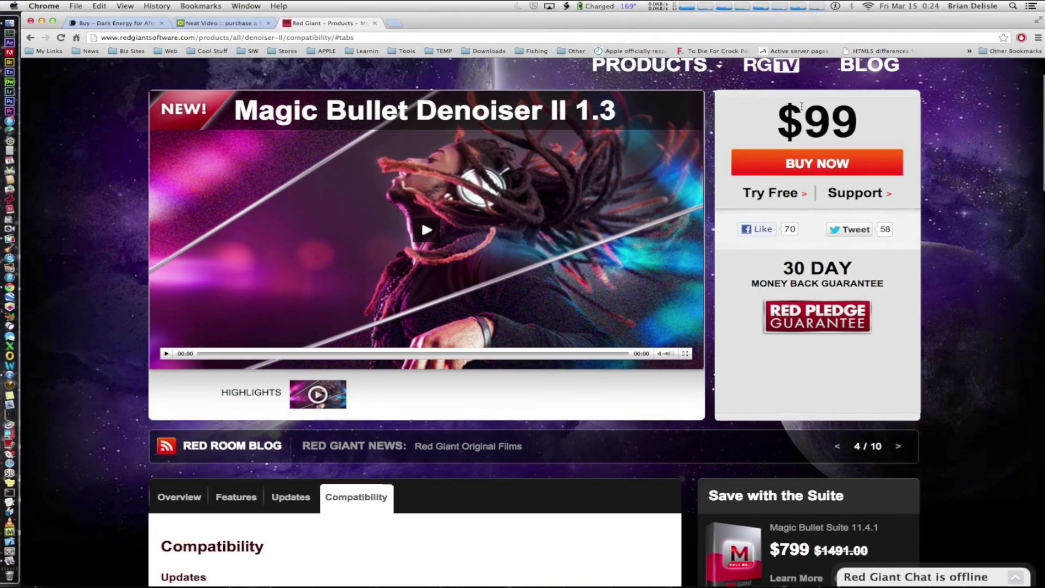
pyautogui.scroll(-5, 637, 258)
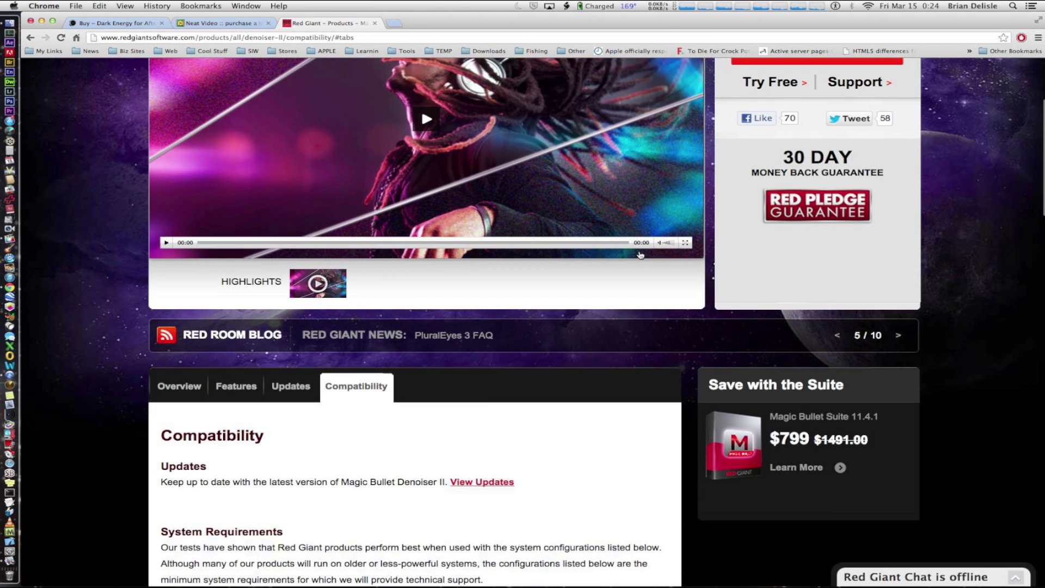
pyautogui.scroll(-3, 637, 258)
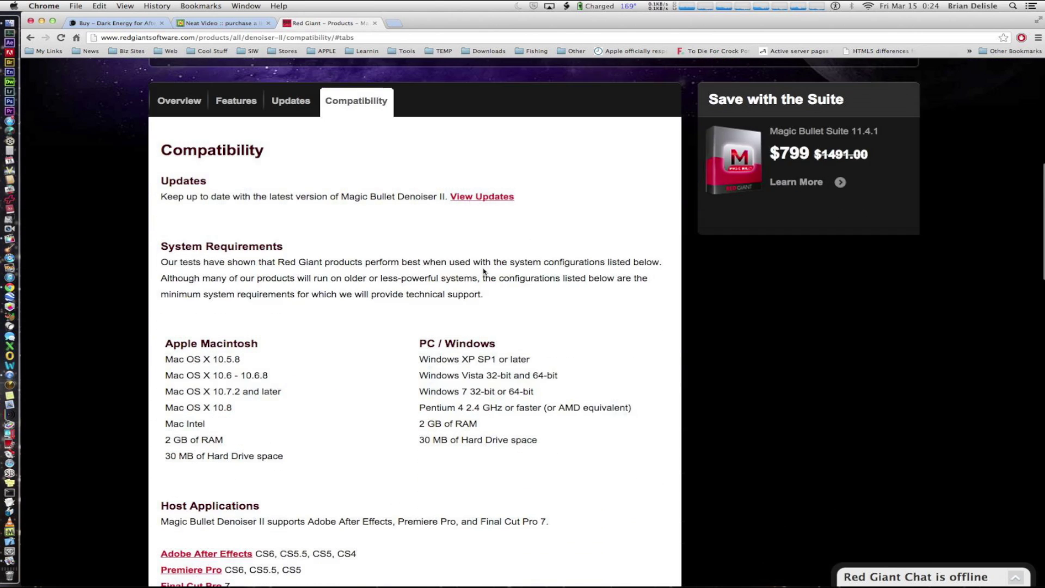
pyautogui.scroll(-3, 434, 275)
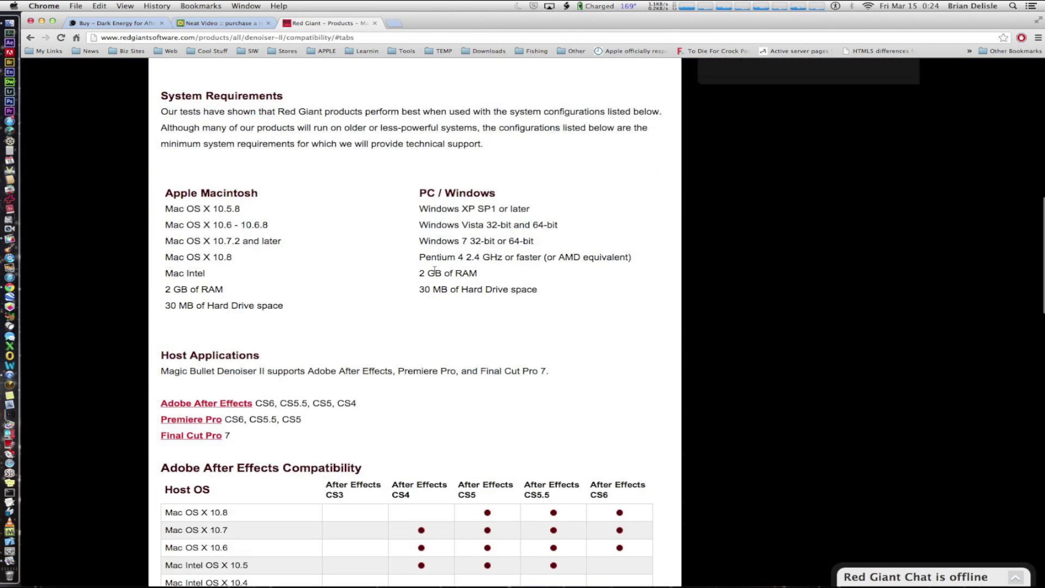
pyautogui.scroll(2, 435, 271)
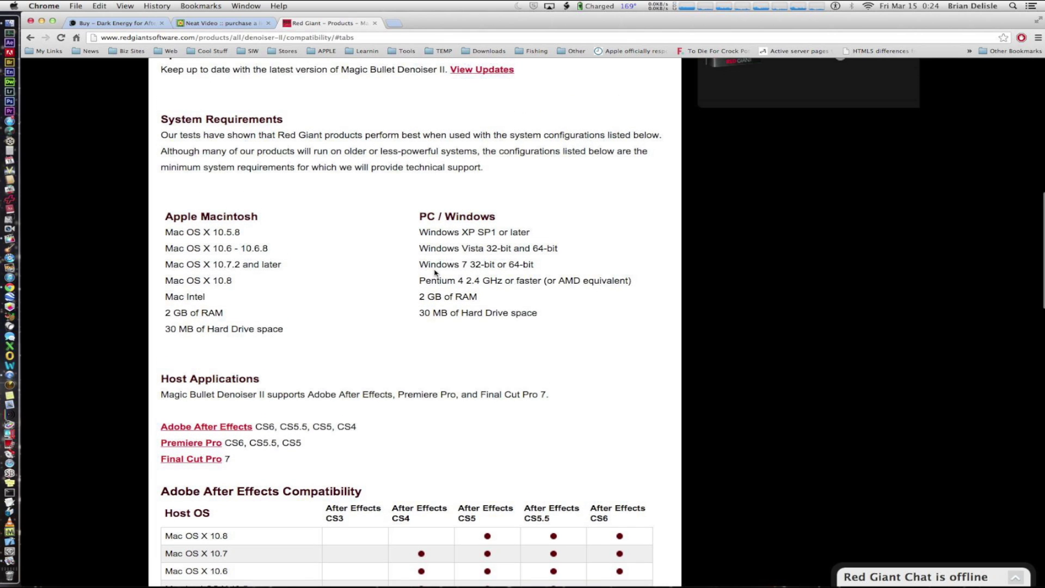
pyautogui.scroll(-3, 363, 294)
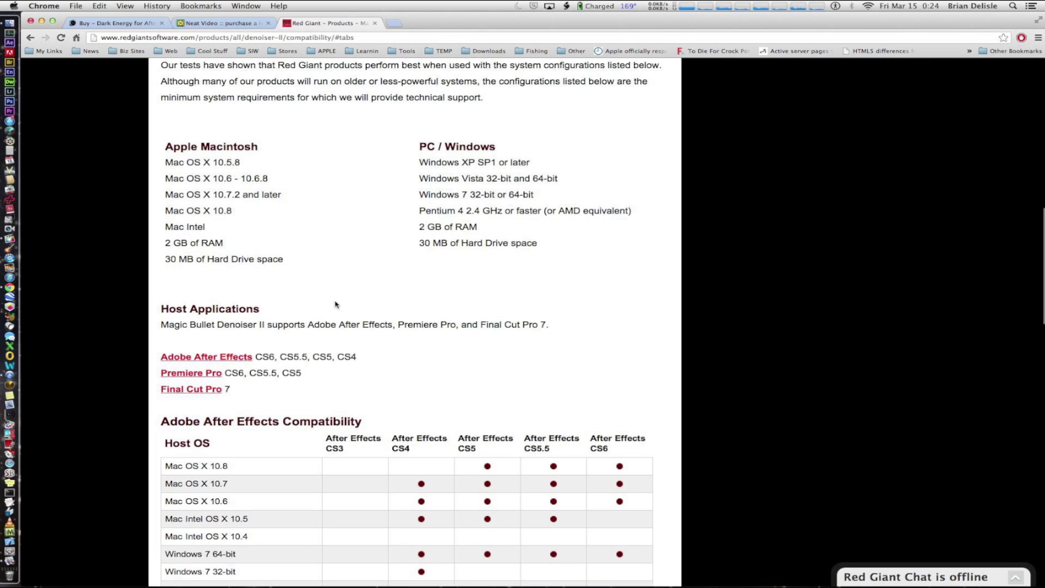
pyautogui.scroll(-10, 374, 291)
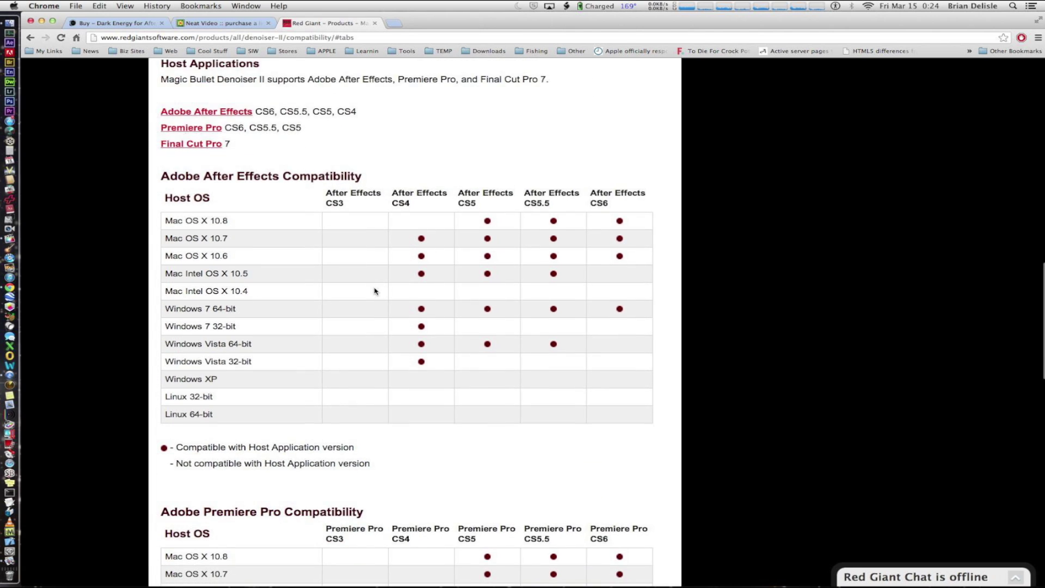
pyautogui.scroll(-15, 374, 291)
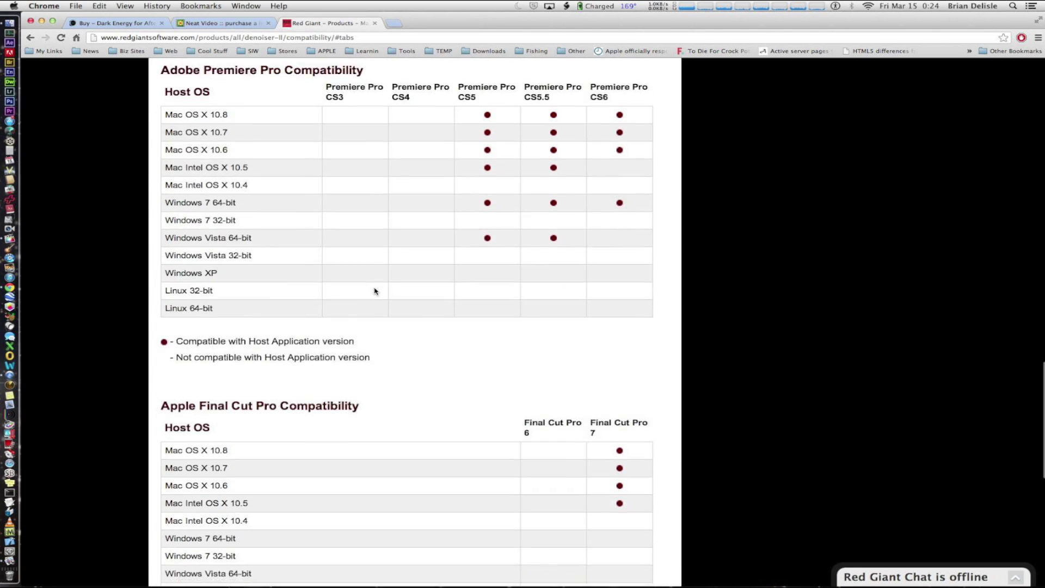
pyautogui.scroll(-1, 374, 292)
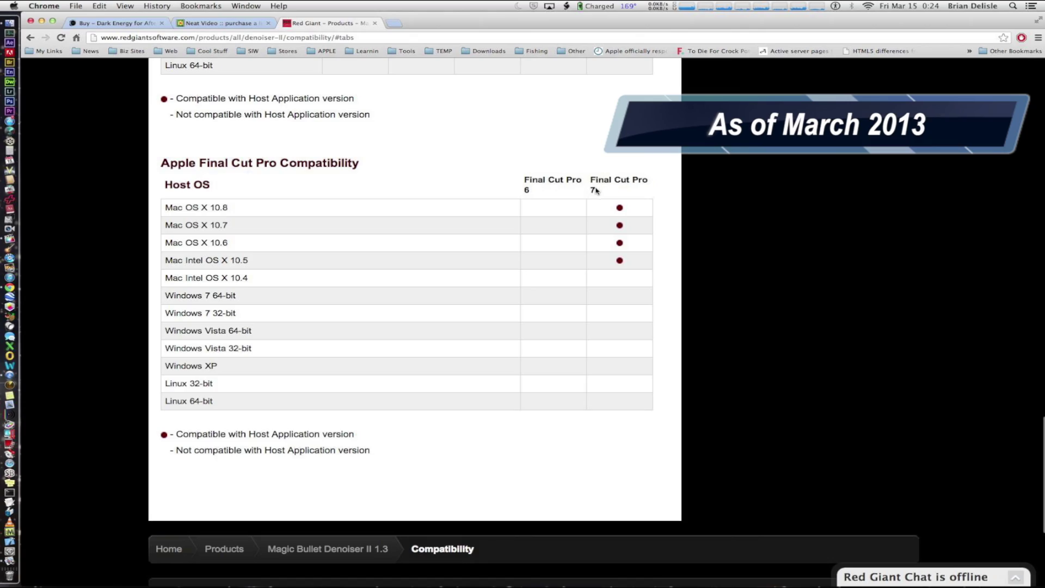
pyautogui.scroll(1, 612, 192)
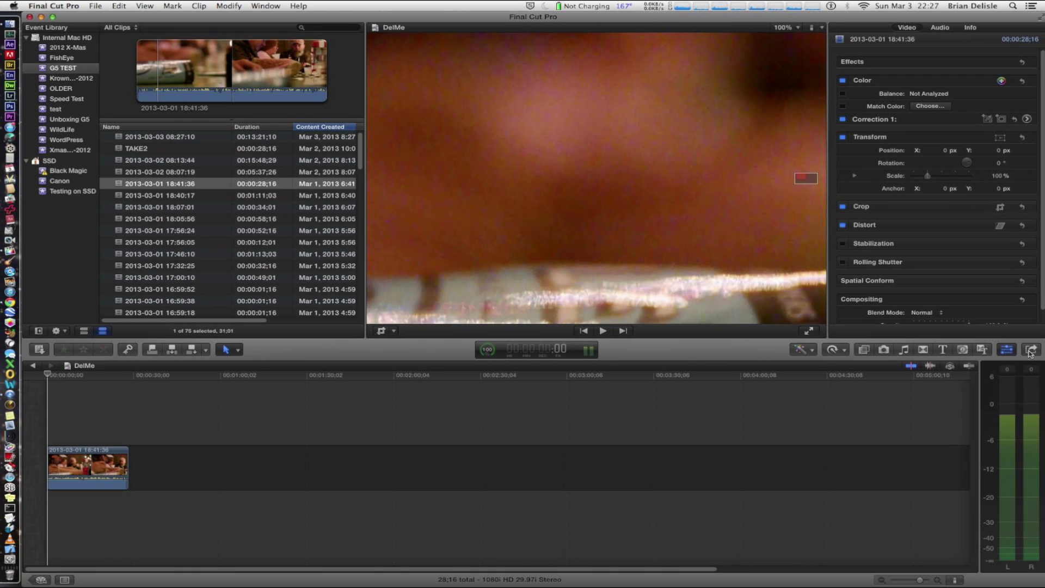
# Export DelMe as a JPEG Image sequence to the Desktop and watch Background Tasks progress
pyautogui.click(1030, 351)
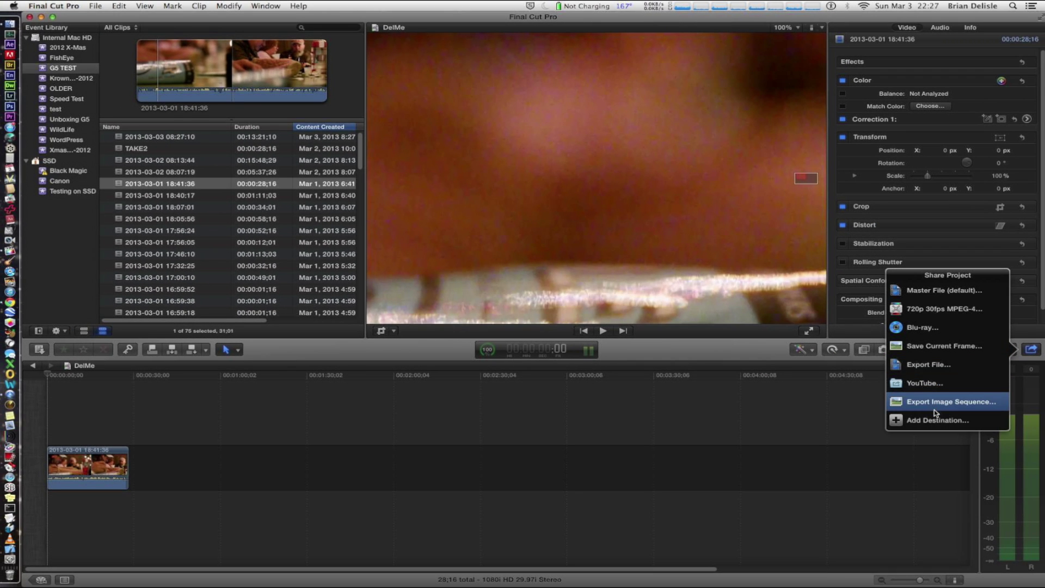
pyautogui.click(933, 409)
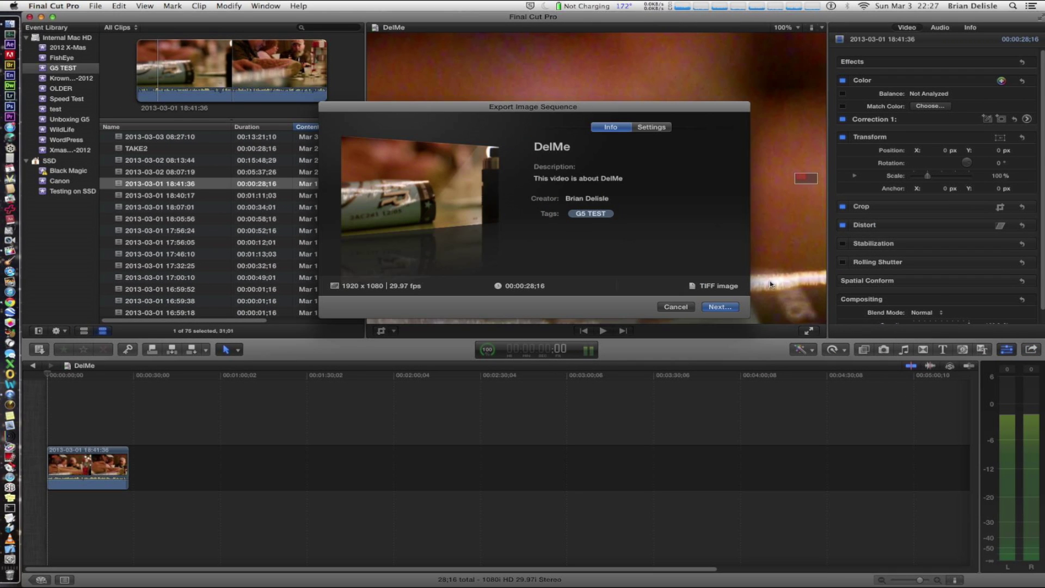
pyautogui.click(647, 131)
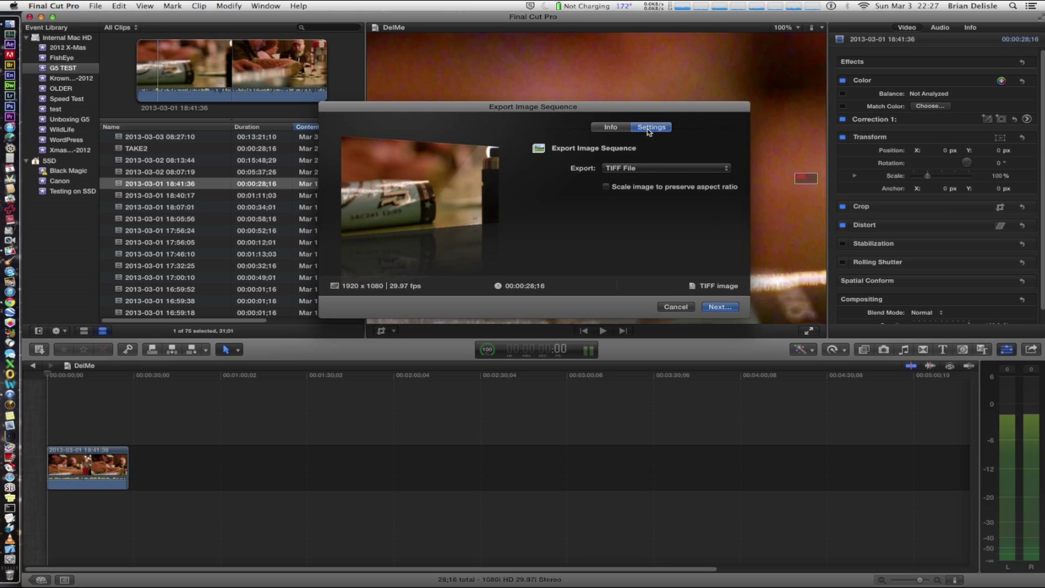
pyautogui.click(650, 168)
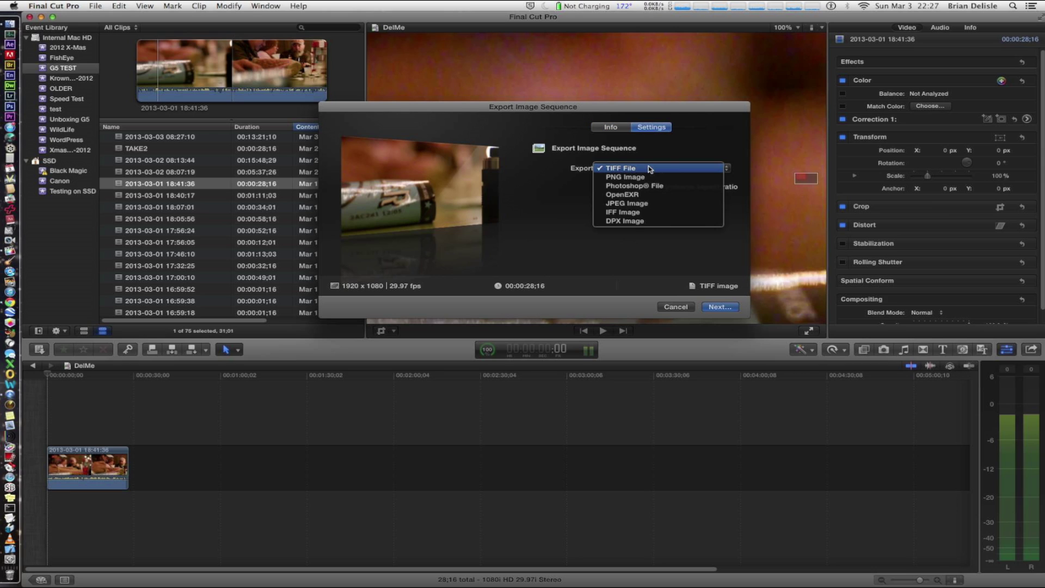
pyautogui.click(631, 203)
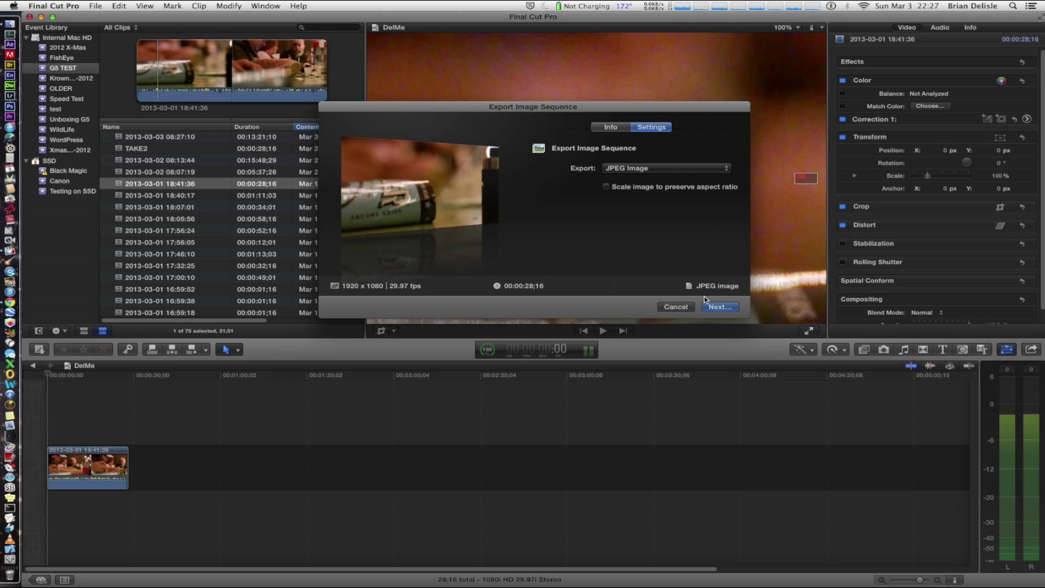
pyautogui.click(718, 307)
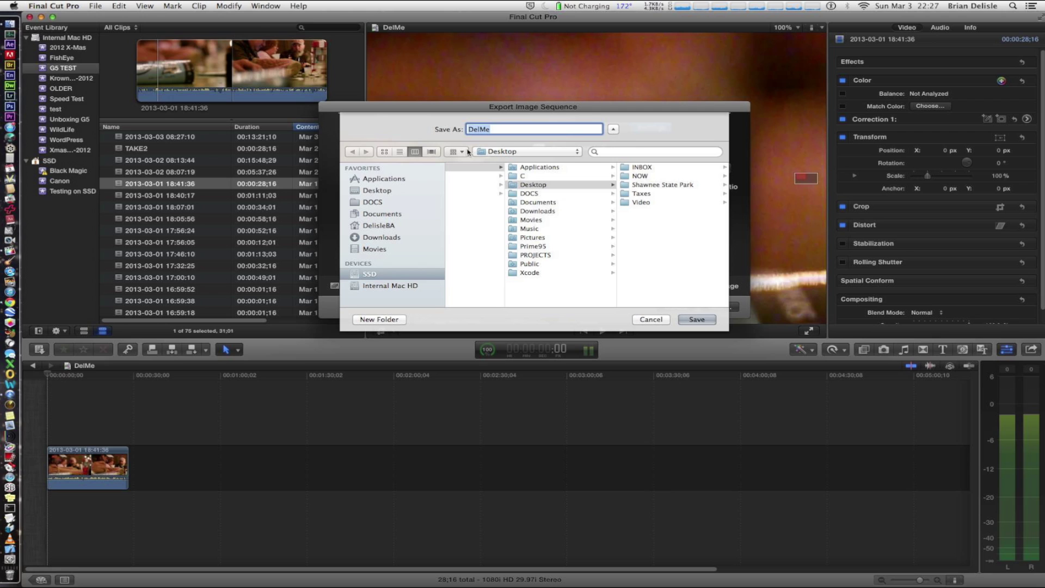
pyautogui.click(696, 319)
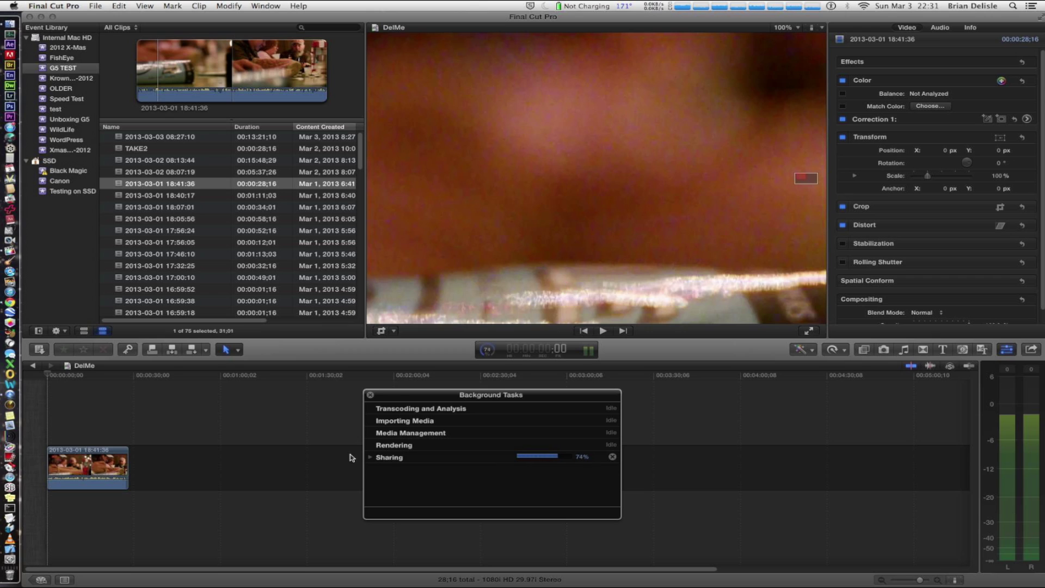
pyautogui.click(371, 457)
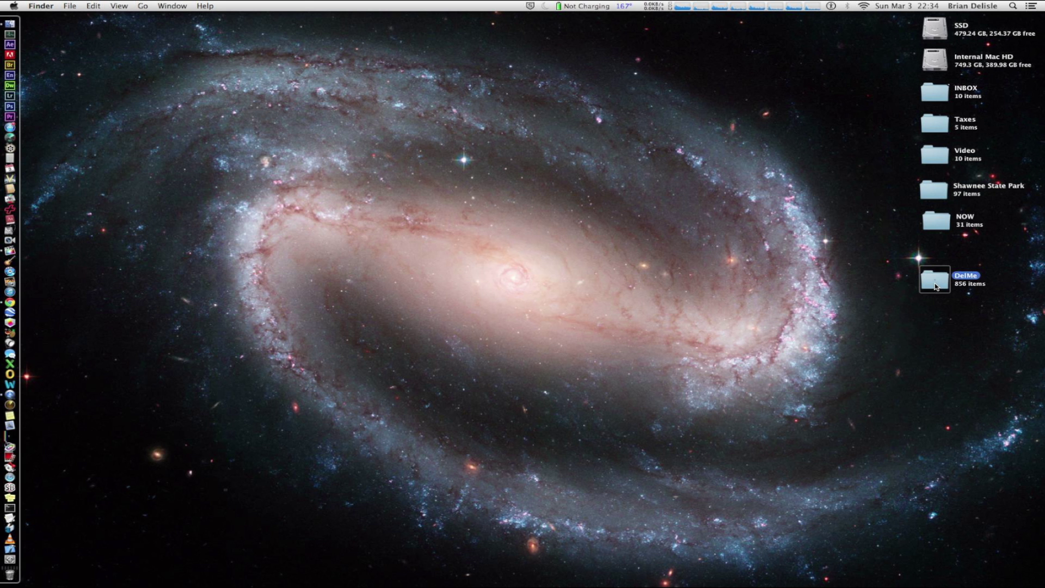
# Quick Look frame-000000.jpg in the DelMe folder, then open it in Photoshop CS6
pyautogui.doubleClick(935, 283)
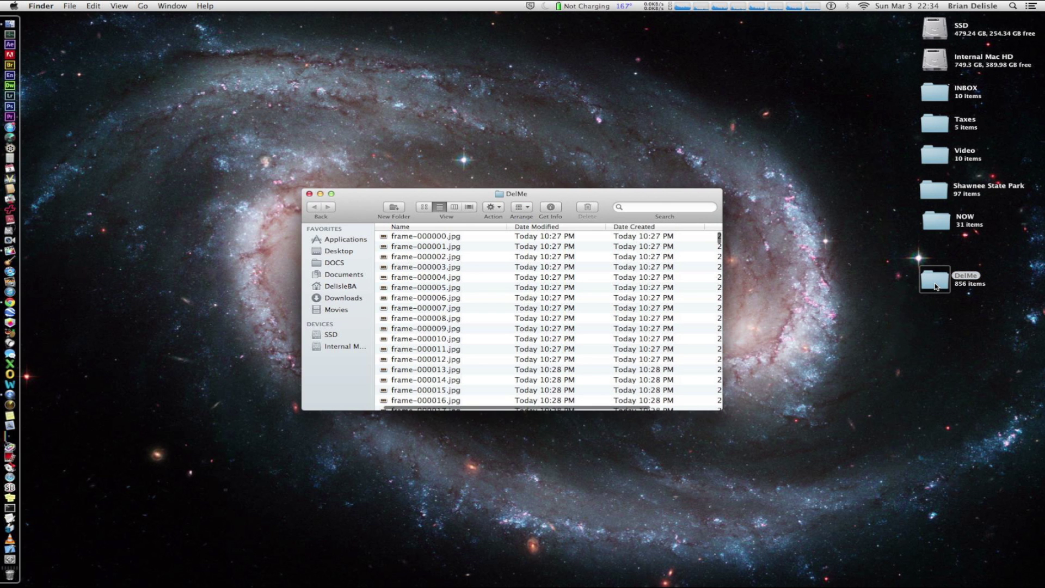
pyautogui.click(532, 236)
pyautogui.press('space')
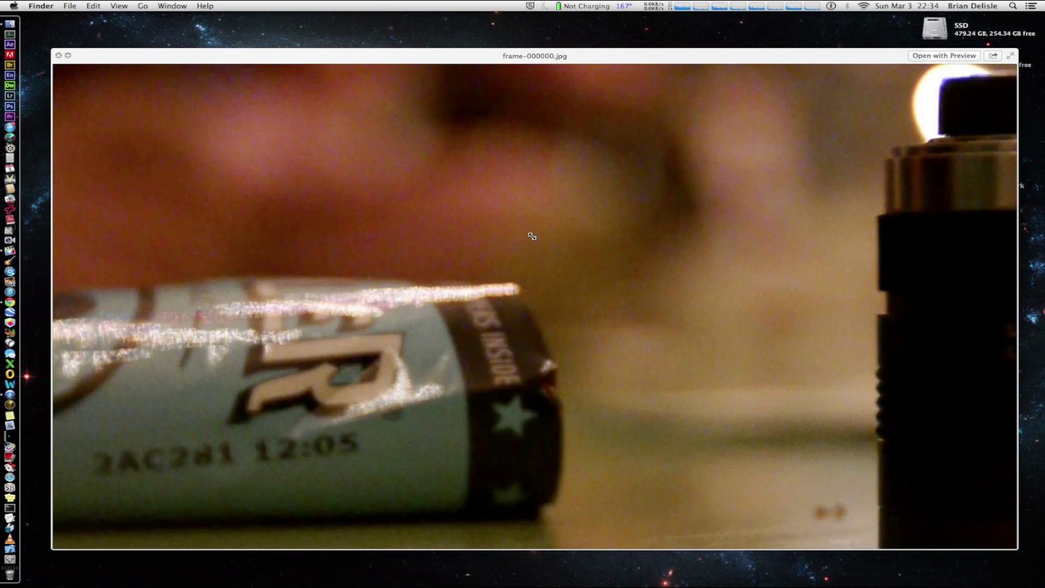
pyautogui.press('space')
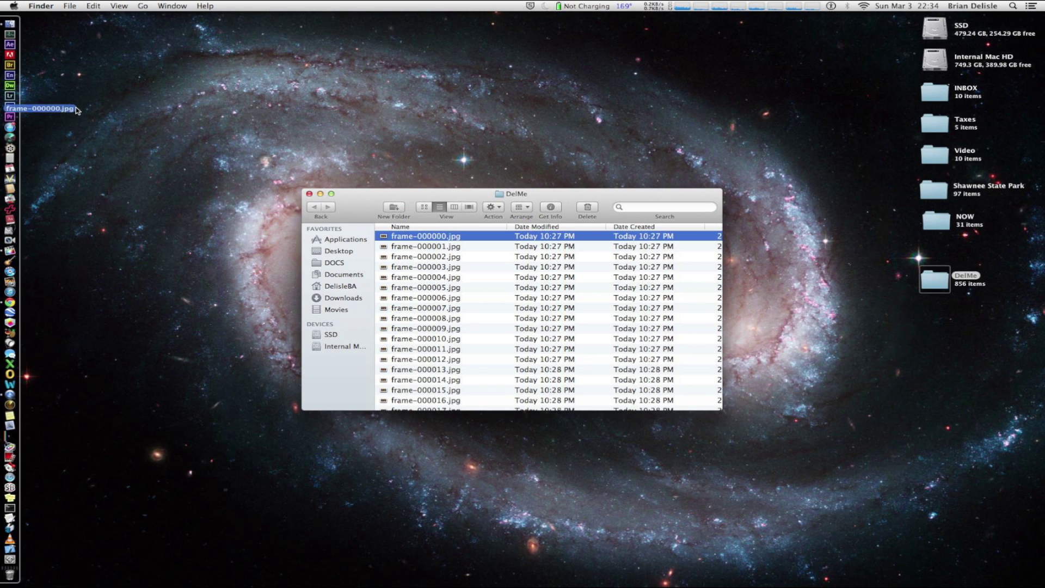
pyautogui.click(10, 107)
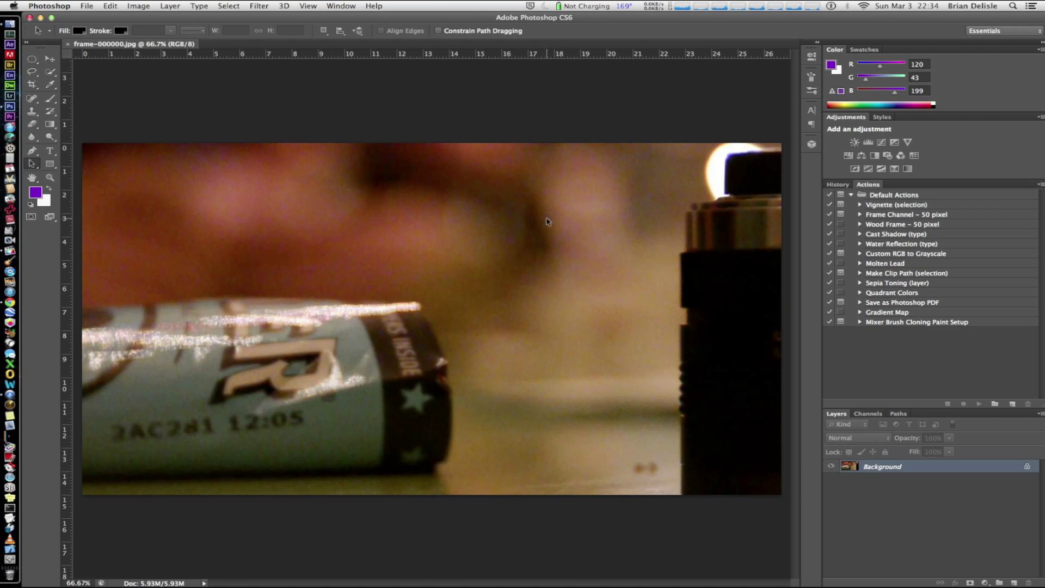
# Create an action named 'denoise' in the Actions panel and begin recording it
pyautogui.click(835, 185)
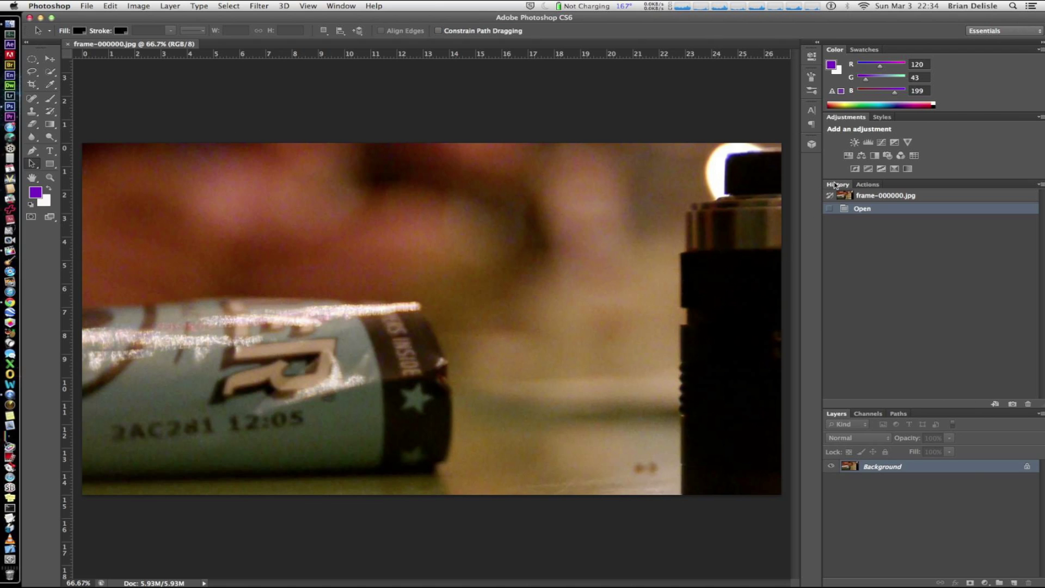
pyautogui.click(866, 185)
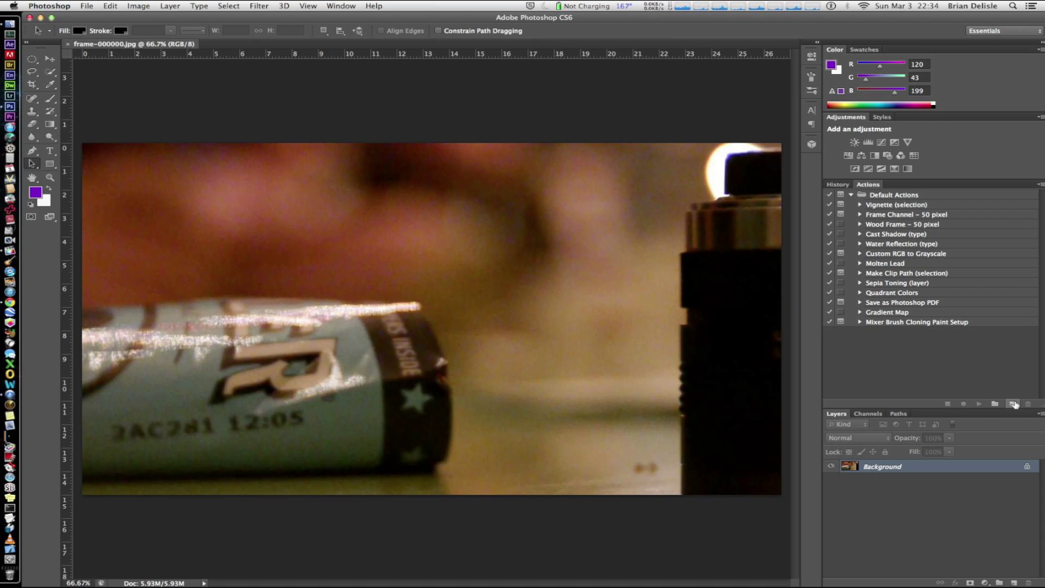
pyautogui.click(1013, 404)
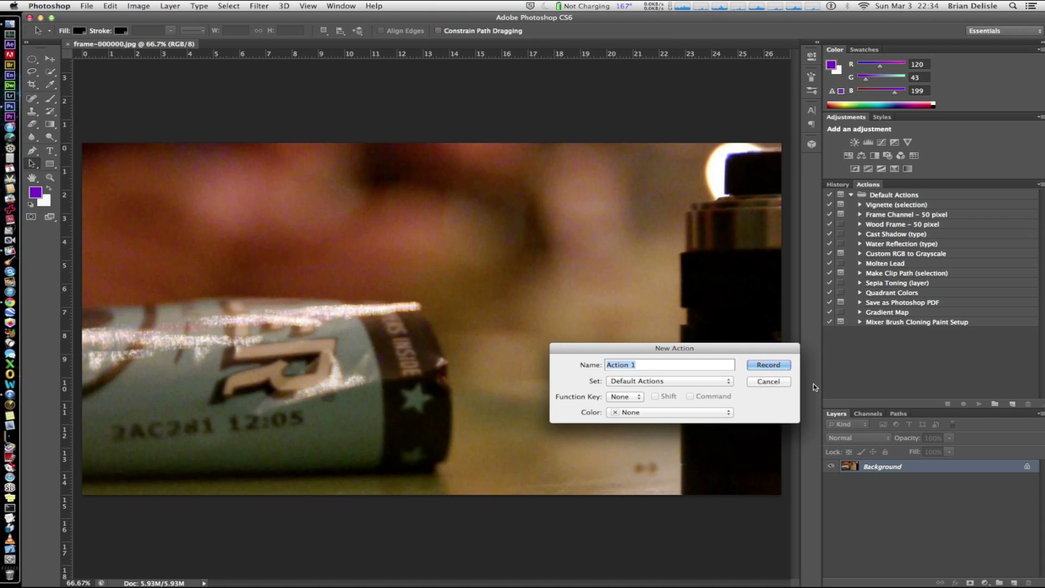
pyautogui.write('denoise')
pyautogui.click(782, 366)
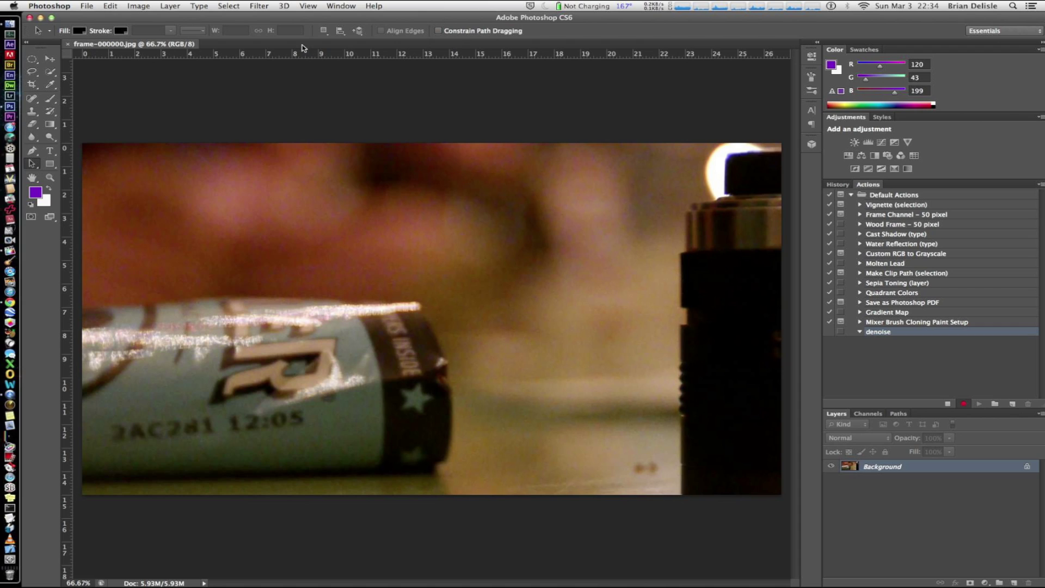
# Open Filter > Noise > Reduce Noise and set Strength 10 with Preserve Details 84
pyautogui.click(260, 6)
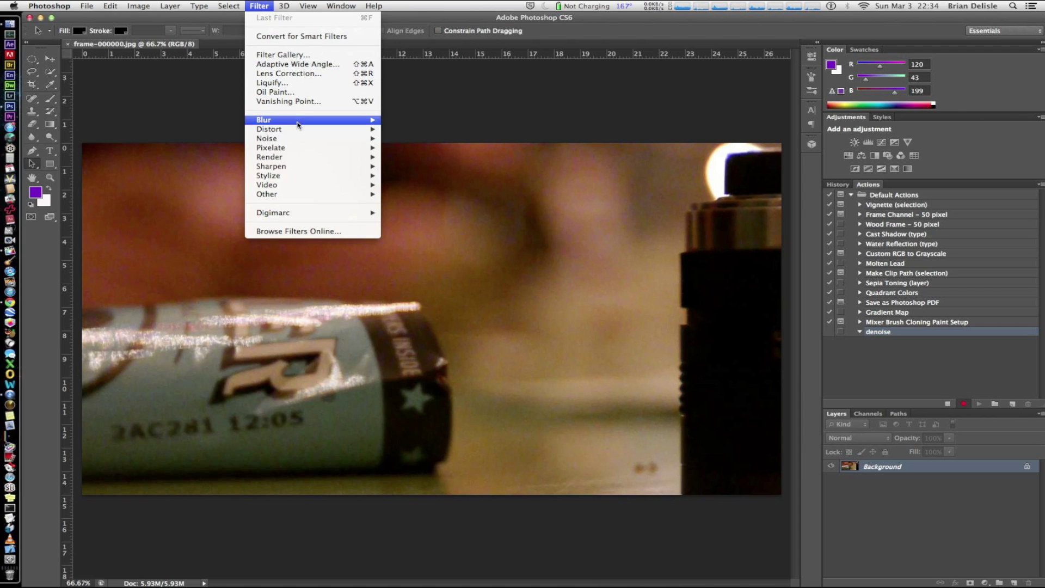
pyautogui.moveTo(303, 140)
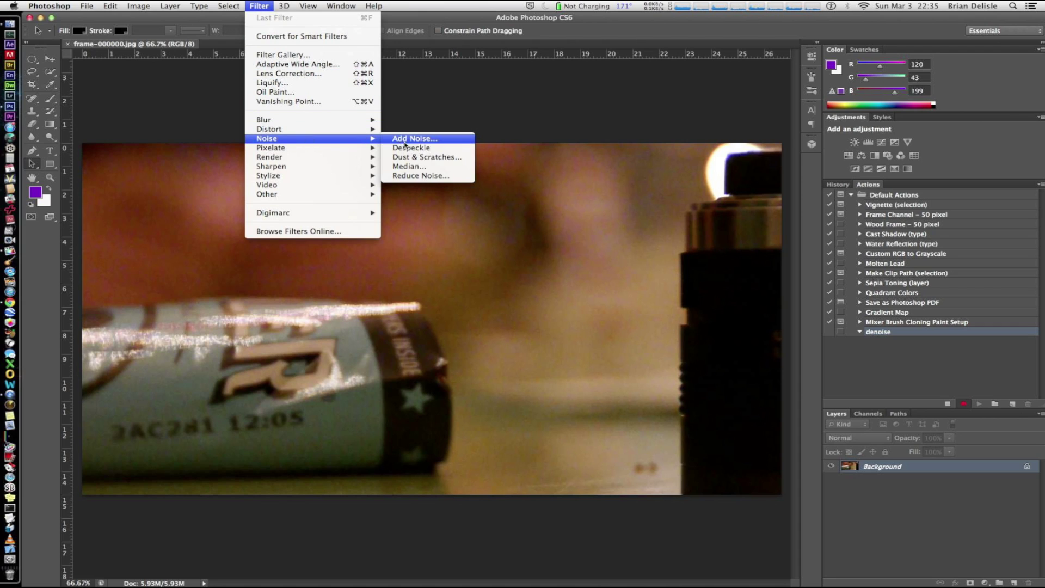
pyautogui.click(420, 175)
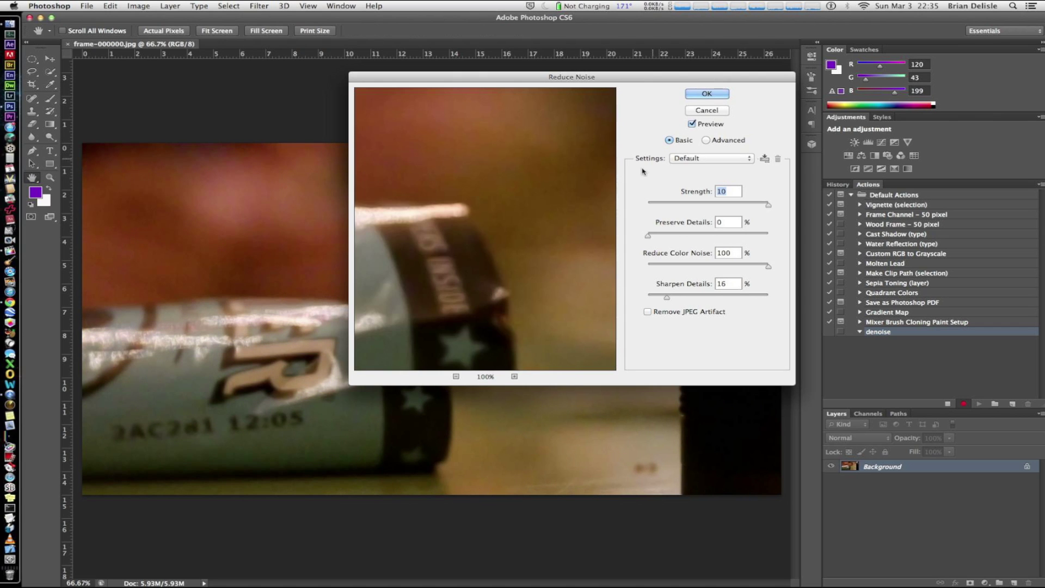
pyautogui.moveTo(555, 232); pyautogui.dragTo(590, 109)
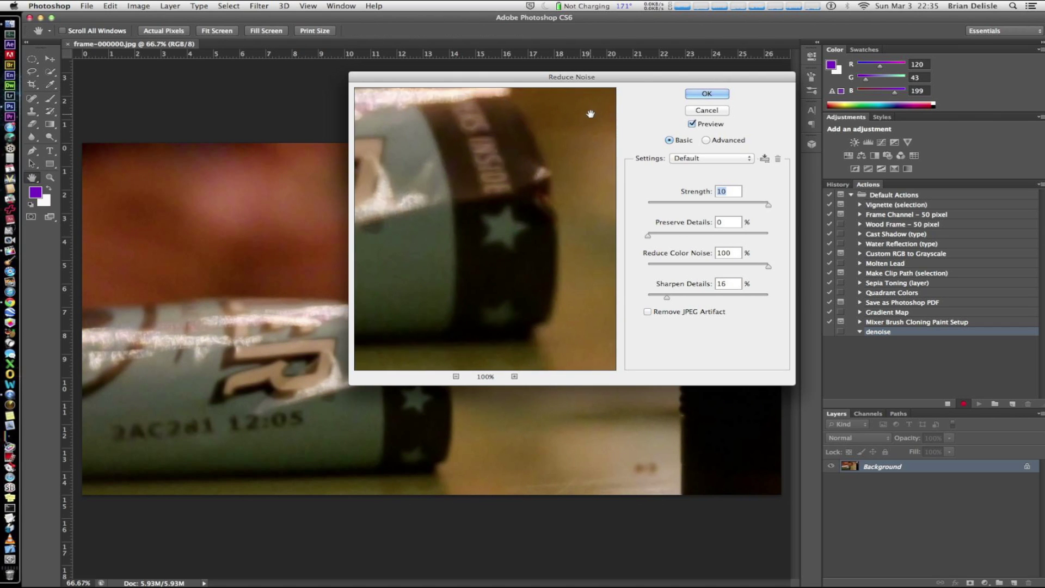
pyautogui.moveTo(501, 224); pyautogui.dragTo(547, 224)
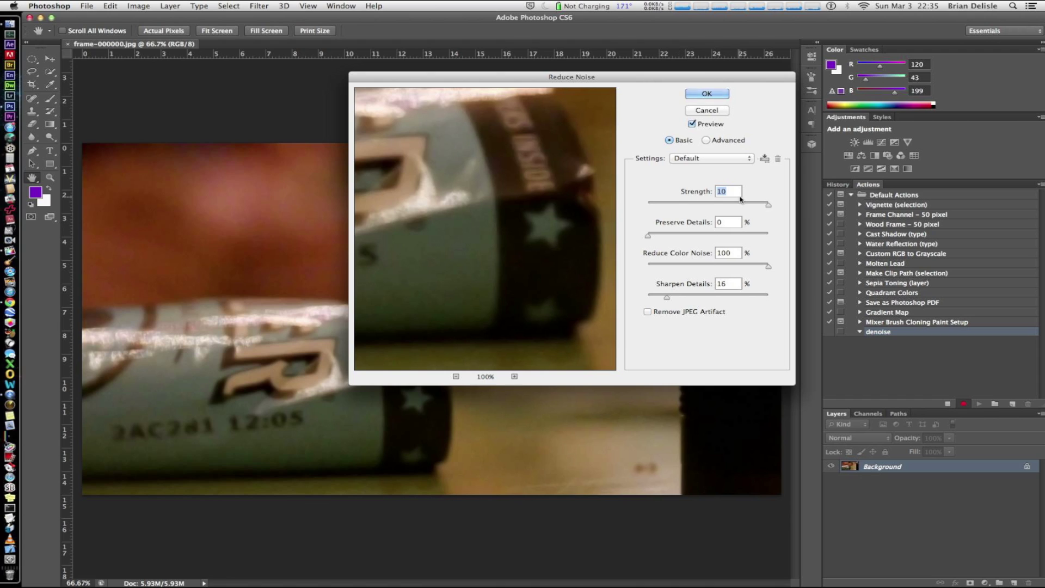
pyautogui.moveTo(765, 204); pyautogui.dragTo(639, 208)
pyautogui.moveTo(749, 210); pyautogui.dragTo(769, 206)
pyautogui.moveTo(648, 237)
pyautogui.mouseDown()
pyautogui.moveTo(771, 240)
pyautogui.moveTo(637, 237)
pyautogui.mouseUp()
# Set Reduce Color Noise to 100%
pyautogui.moveTo(717, 271); pyautogui.dragTo(711, 267)
pyautogui.moveTo(650, 266); pyautogui.dragTo(684, 238)
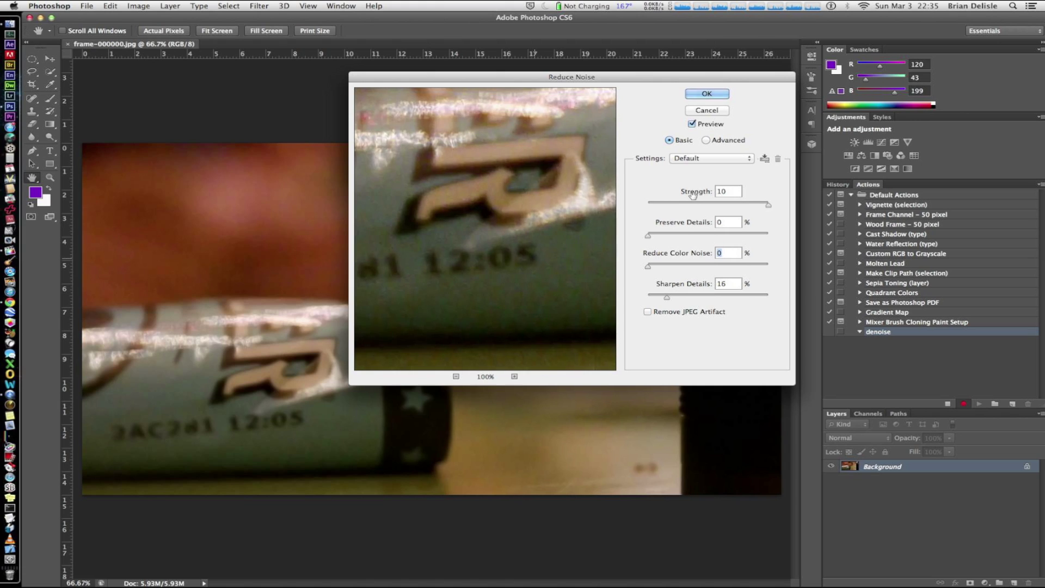
pyautogui.moveTo(650, 269); pyautogui.dragTo(690, 270)
pyautogui.moveTo(757, 269); pyautogui.dragTo(790, 269)
# Set Sharpen Details to 19%, check the background in the preview, and apply the filter
pyautogui.moveTo(561, 267); pyautogui.dragTo(504, 259)
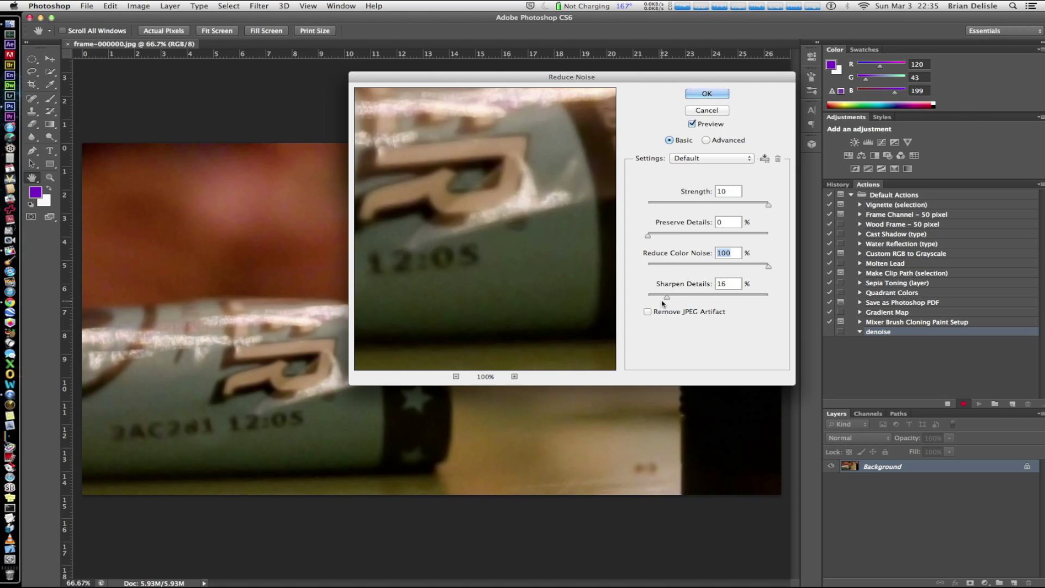
pyautogui.moveTo(667, 299); pyautogui.dragTo(719, 303)
pyautogui.moveTo(682, 298)
pyautogui.mouseDown()
pyautogui.moveTo(666, 296)
pyautogui.moveTo(682, 304)
pyautogui.mouseUp()
pyautogui.moveTo(673, 298); pyautogui.dragTo(671, 298)
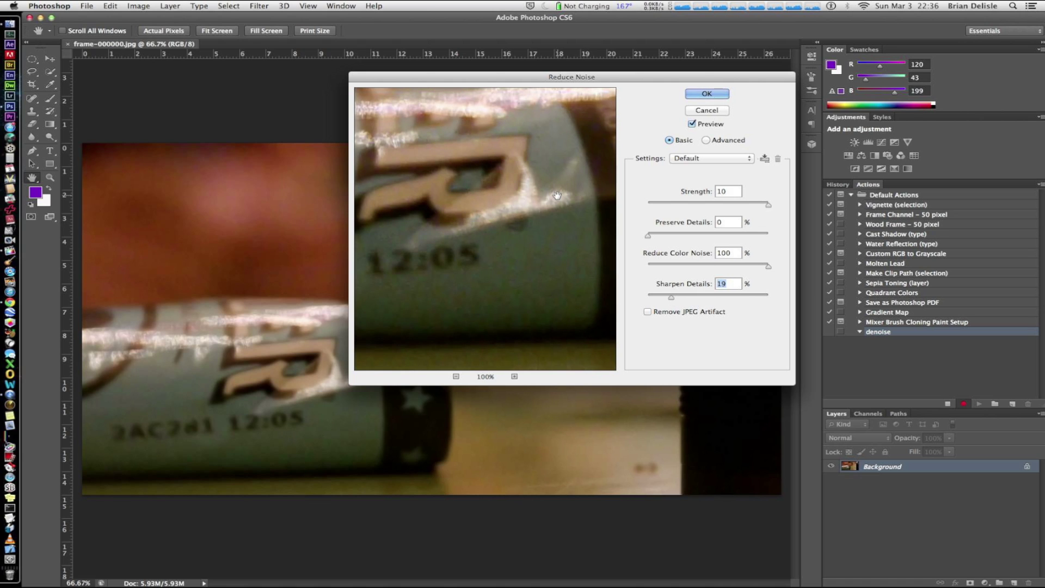
pyautogui.moveTo(508, 216)
pyautogui.mouseDown()
pyautogui.moveTo(508, 227)
pyautogui.moveTo(513, 215)
pyautogui.mouseUp()
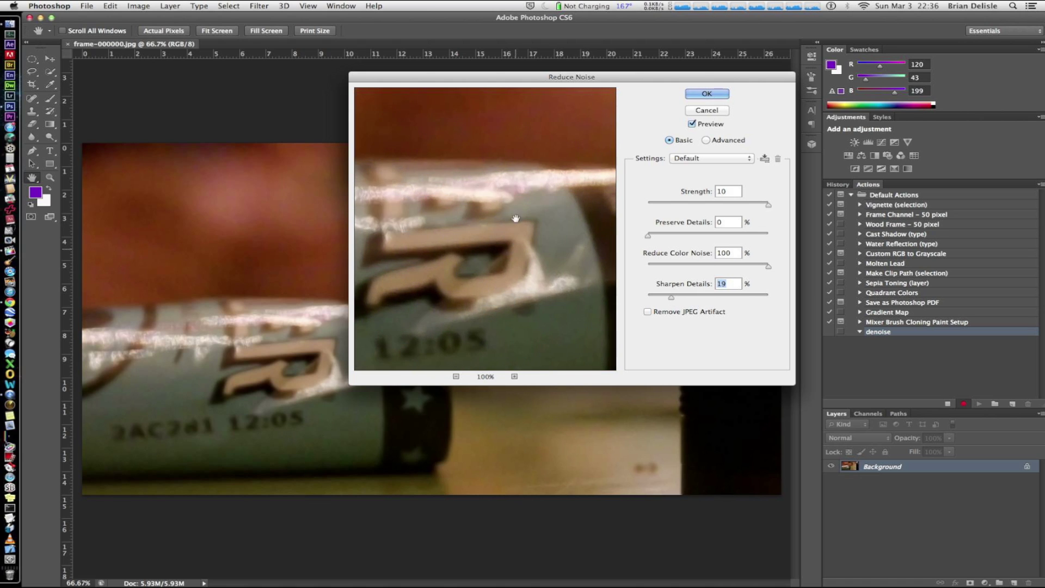
pyautogui.moveTo(494, 176); pyautogui.dragTo(504, 351)
pyautogui.moveTo(444, 217); pyautogui.dragTo(546, 319)
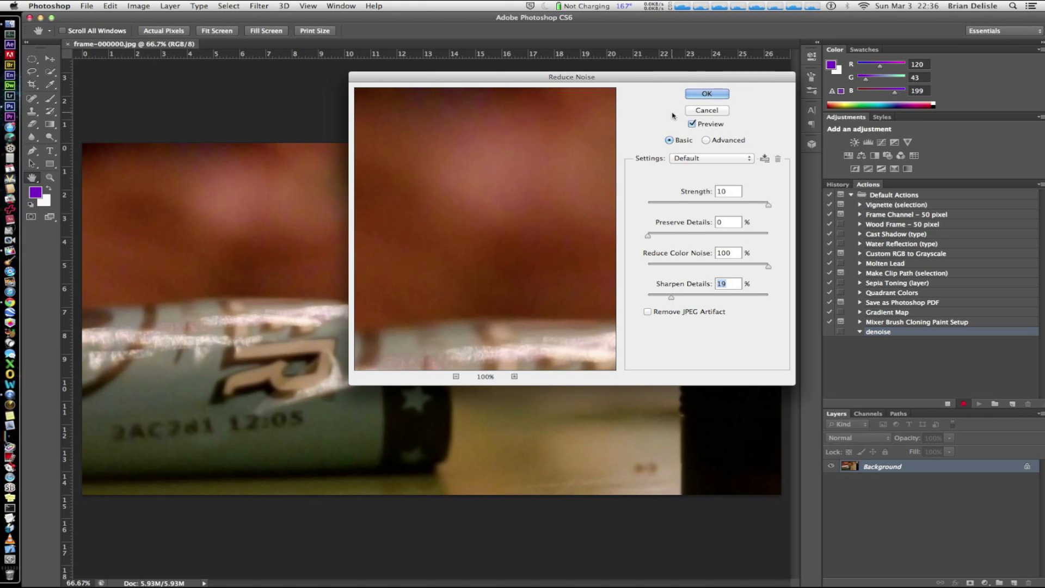
pyautogui.click(701, 95)
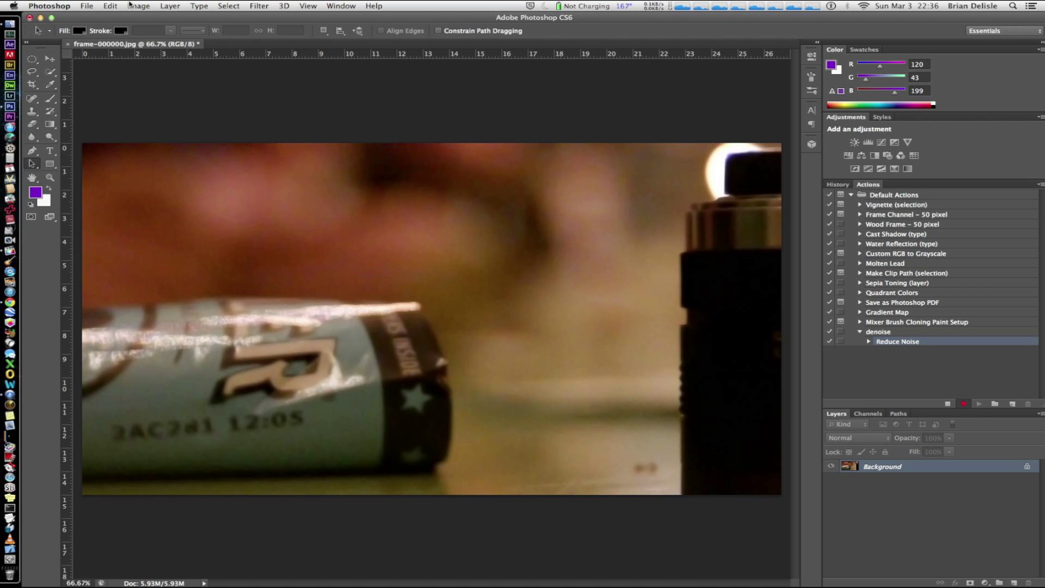
# Save the frame as JPEG into a new Desktop folder named 'delme done'
pyautogui.click(88, 5)
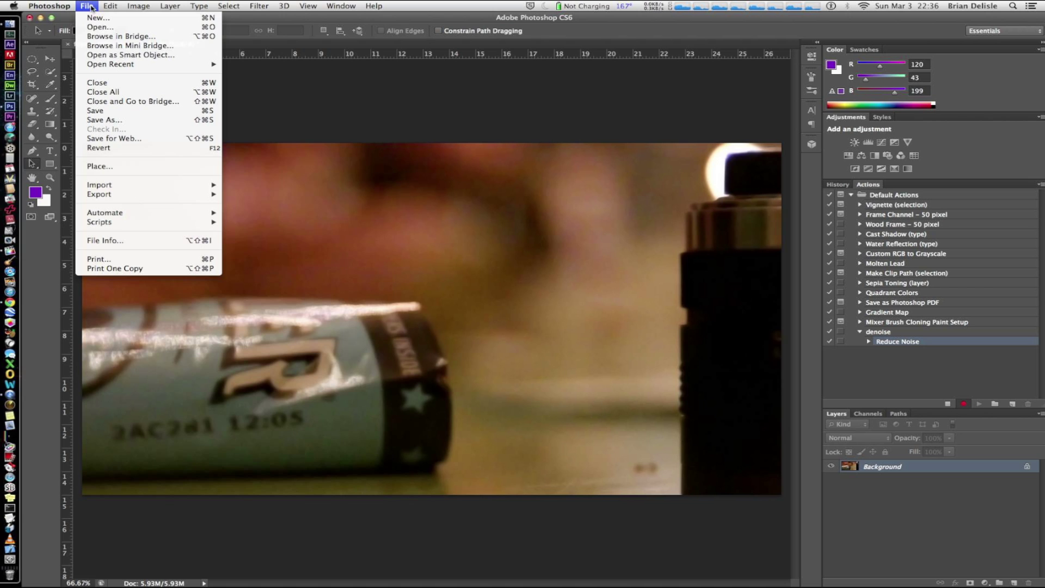
pyautogui.click(121, 120)
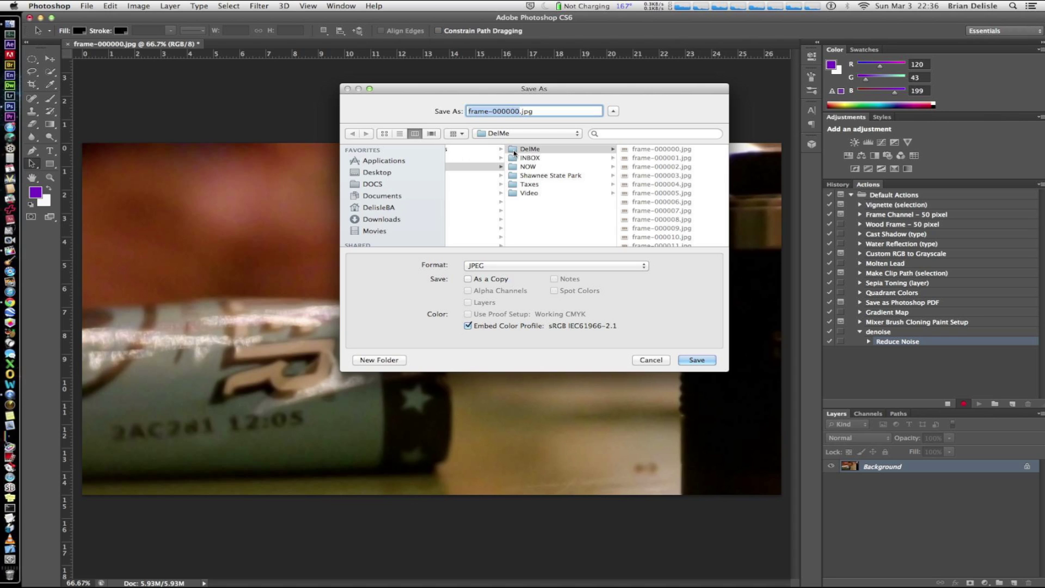
pyautogui.click(521, 207)
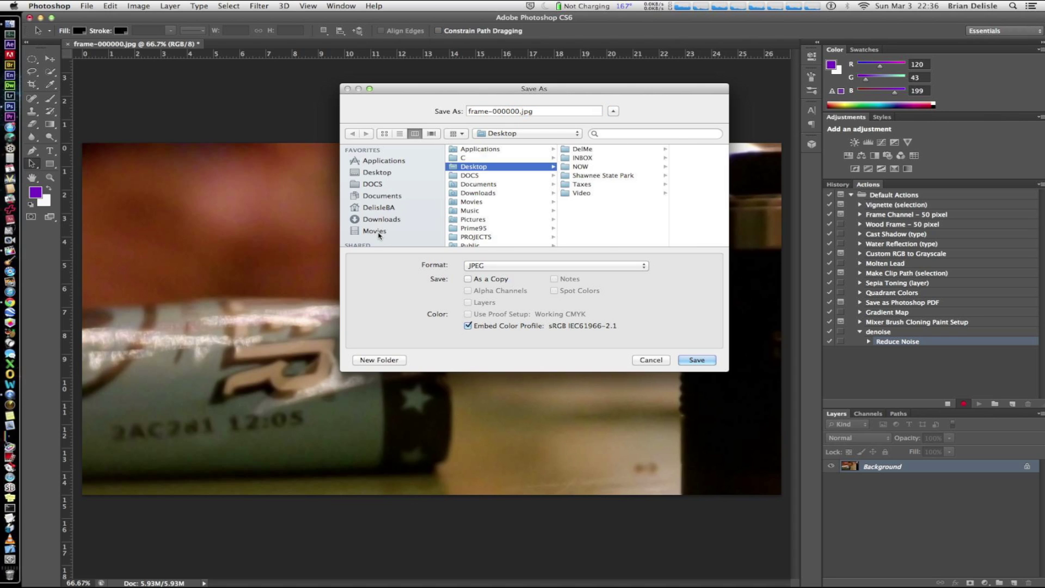
pyautogui.click(389, 358)
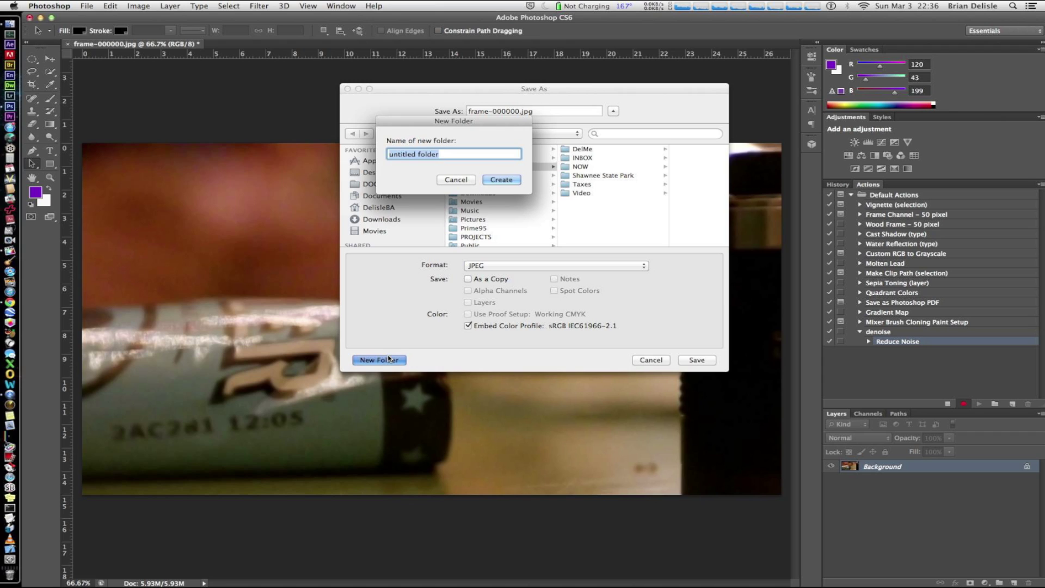
pyautogui.write('delme done')
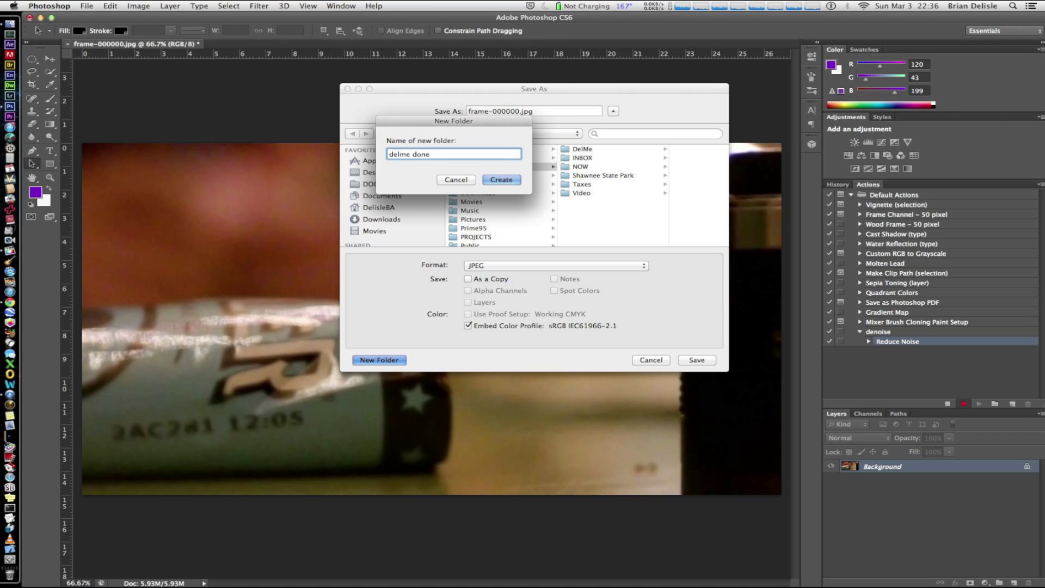
pyautogui.press('Return')
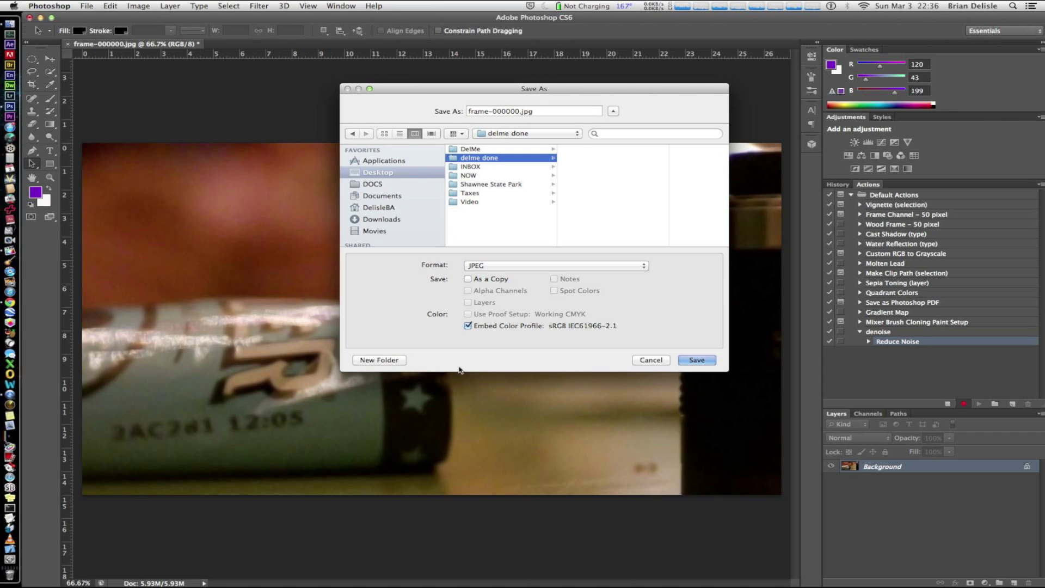
pyautogui.click(694, 359)
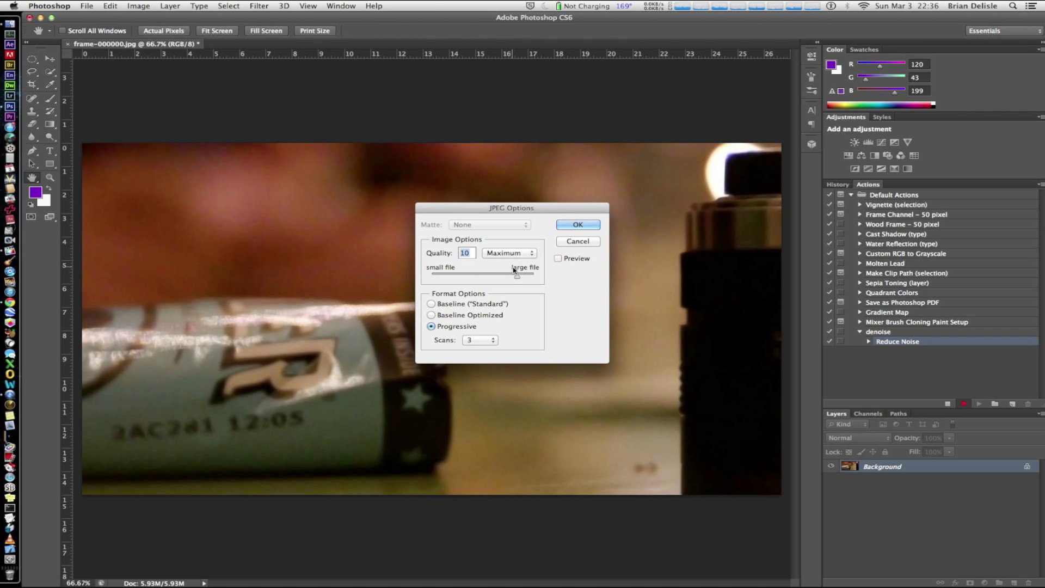
# Set JPEG quality to 11, confirm, and stop recording the denoise action
pyautogui.moveTo(519, 280); pyautogui.dragTo(544, 281)
pyautogui.moveTo(534, 275); pyautogui.dragTo(521, 279)
pyautogui.click(574, 228)
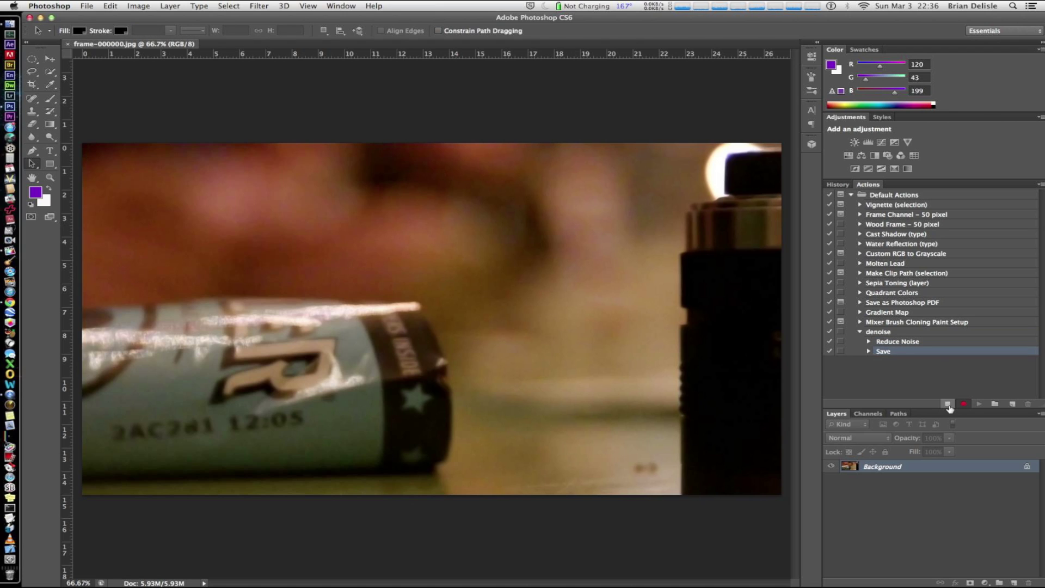
pyautogui.click(947, 404)
# Hide Photoshop and delete the saved test frame from the delme done folder
pyautogui.press('super+h')
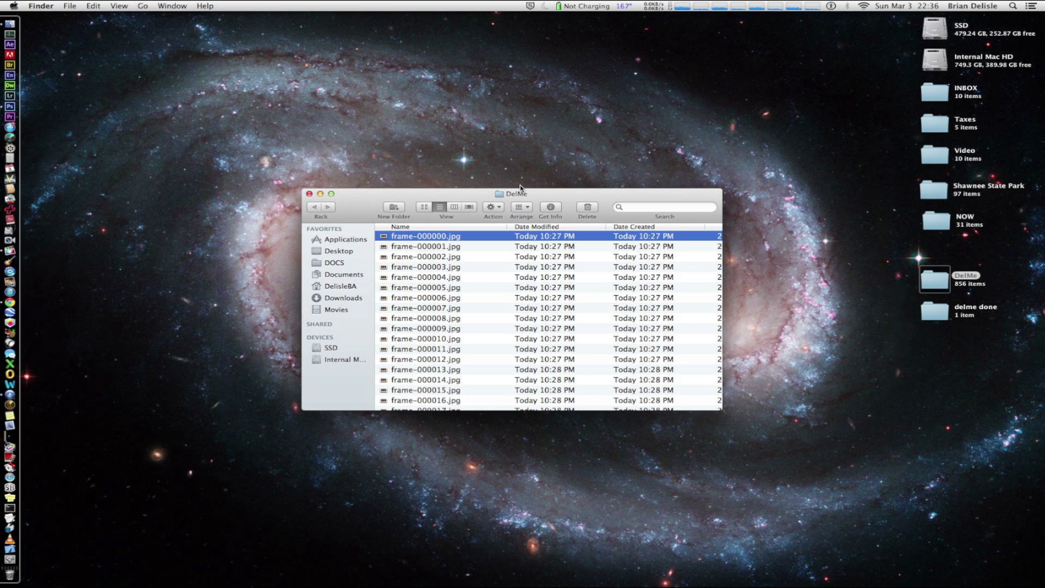
pyautogui.click(309, 194)
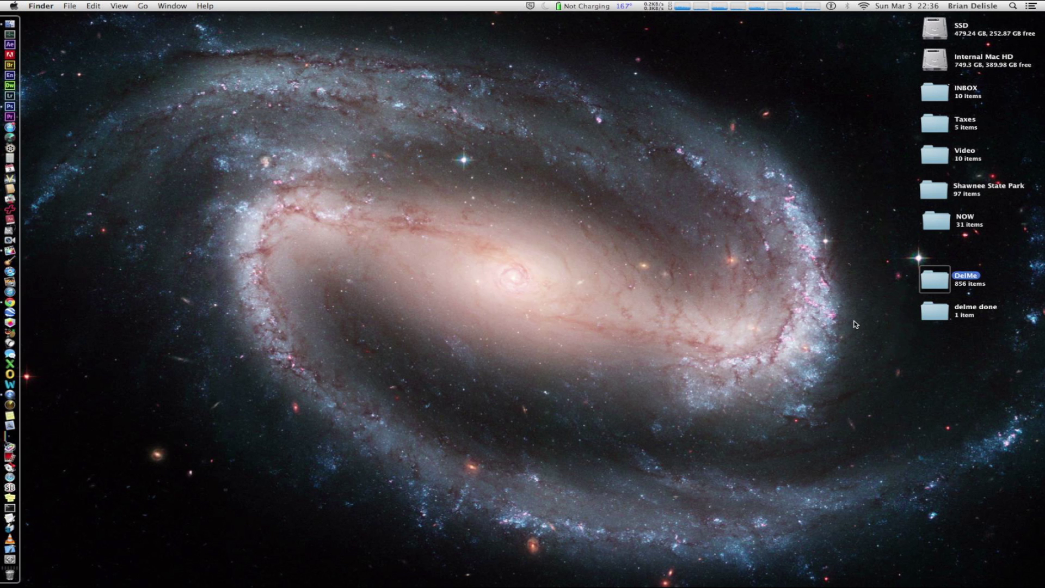
pyautogui.doubleClick(930, 319)
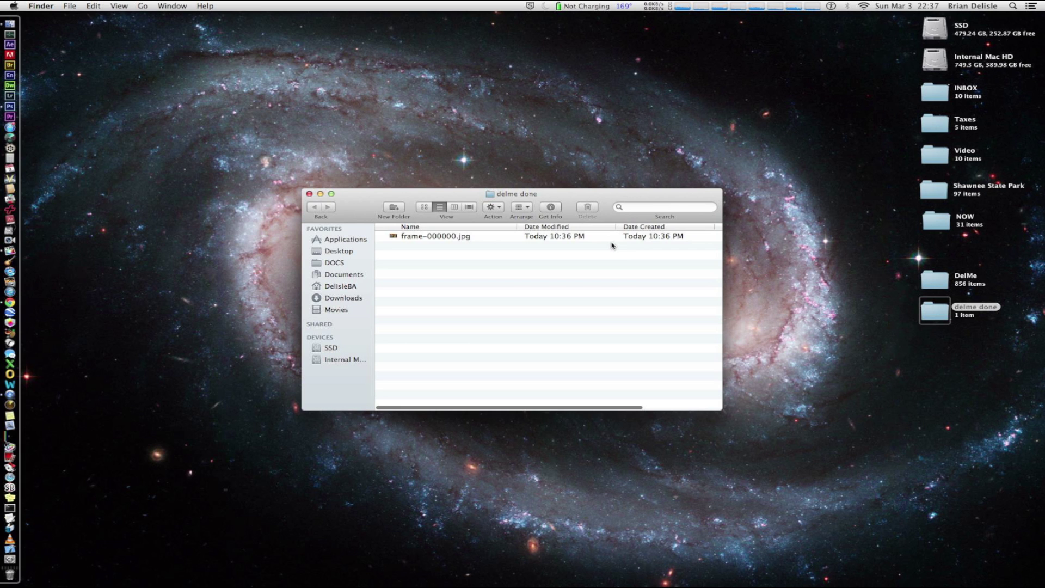
pyautogui.click(602, 238)
pyautogui.press('super+BackSpace')
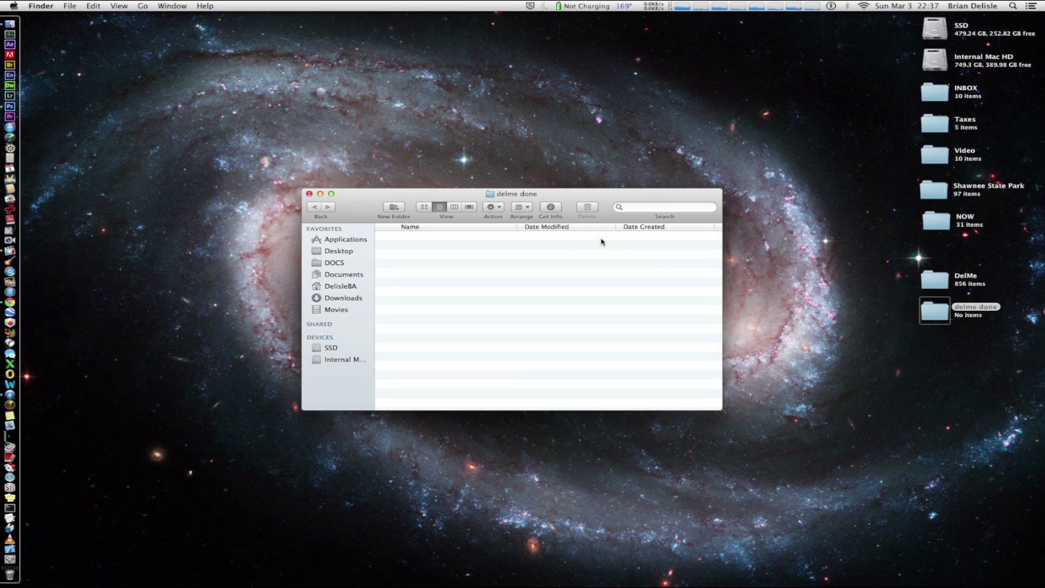
pyautogui.press('super+w')
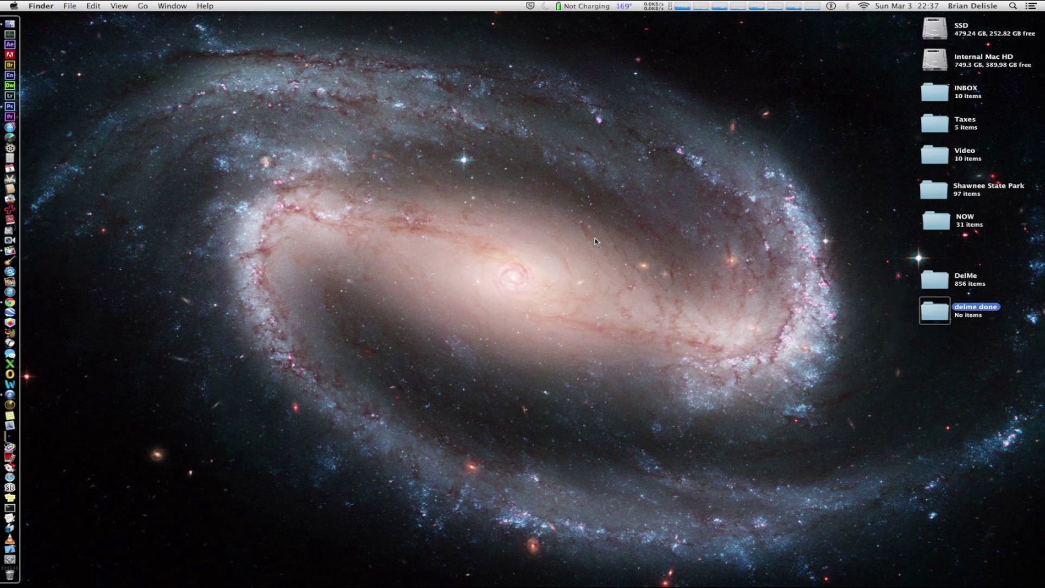
# Toggle the desktop overview and switch back to Photoshop with frame-000000.jpg
pyautogui.press('F4')
pyautogui.press('F4')
pyautogui.press('F3')
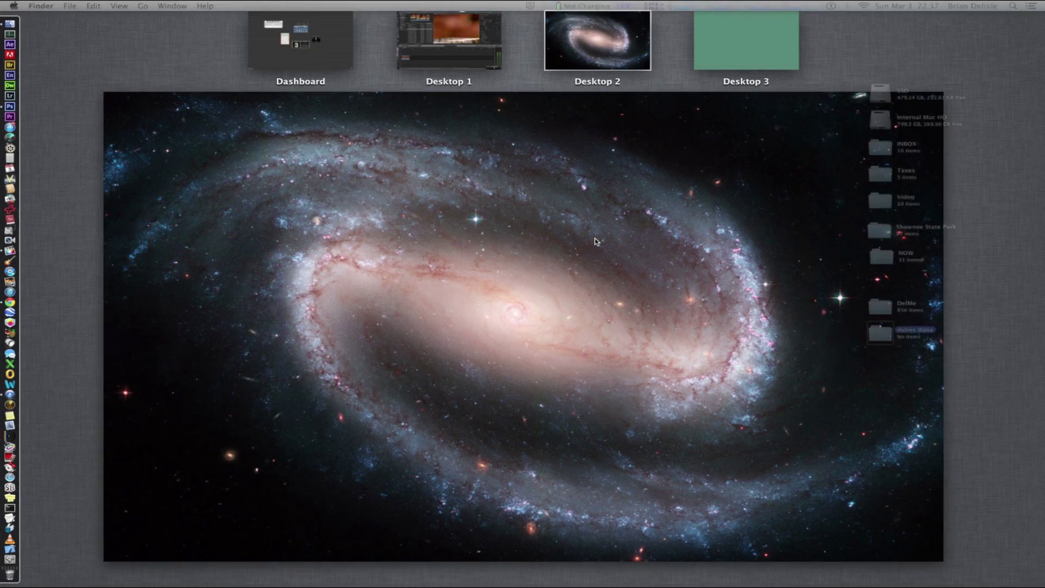
pyautogui.press('F3')
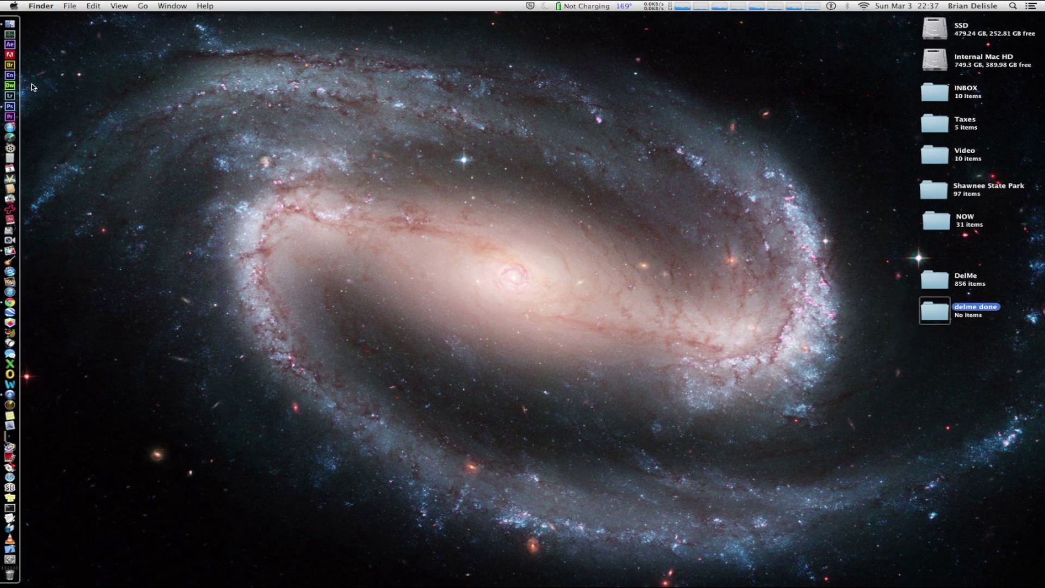
pyautogui.click(9, 106)
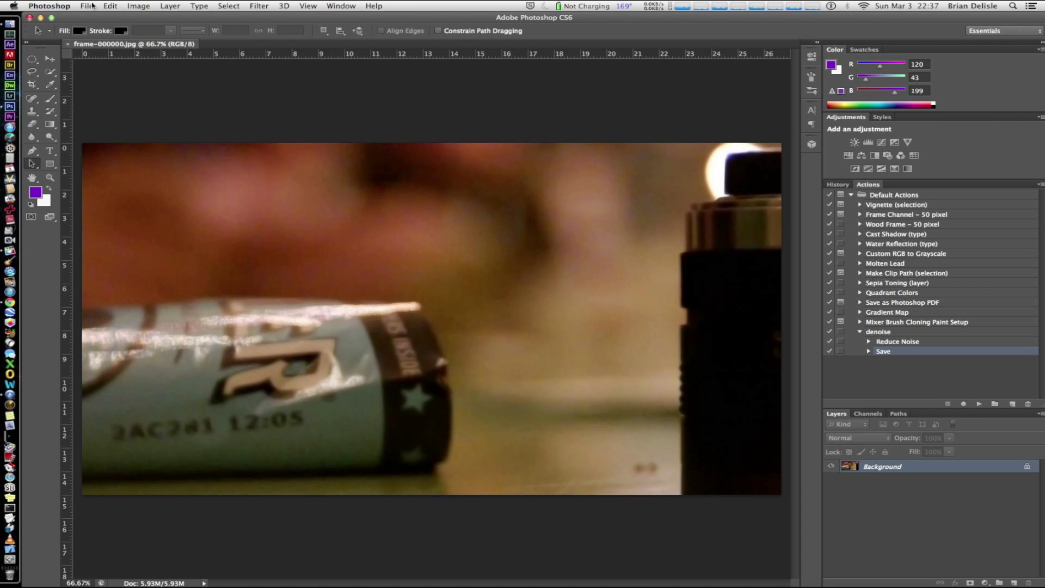
# Open File > Automate > Batch and choose the denoise action from Default Actions
pyautogui.click(88, 6)
pyautogui.moveTo(124, 216)
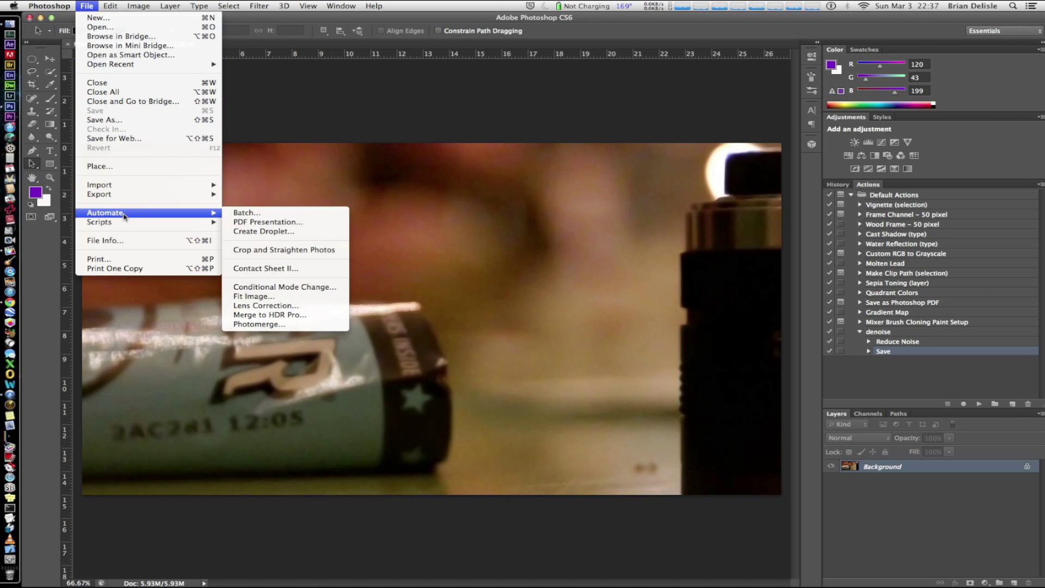
pyautogui.click(244, 212)
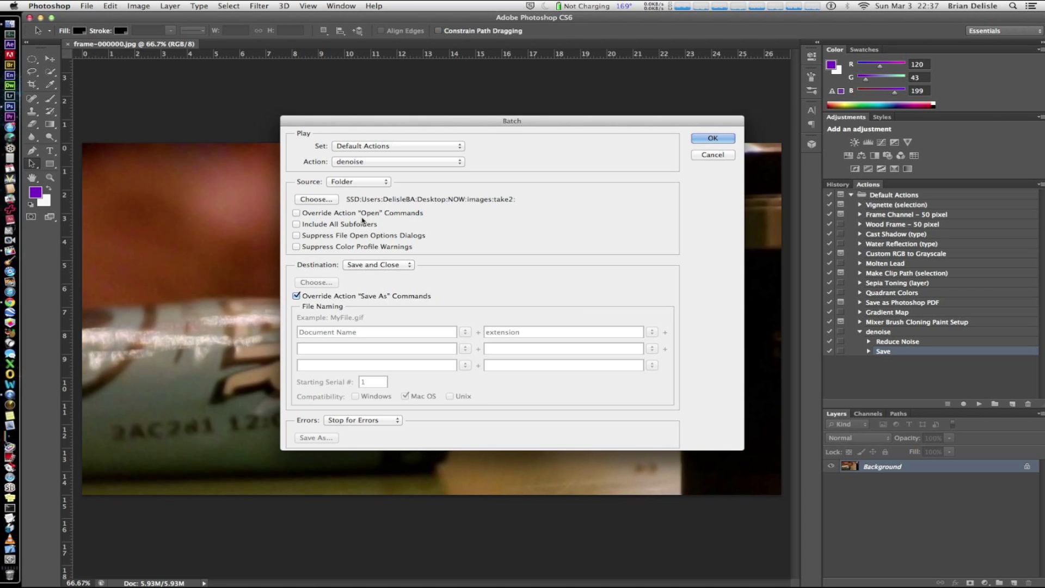
pyautogui.click(366, 146)
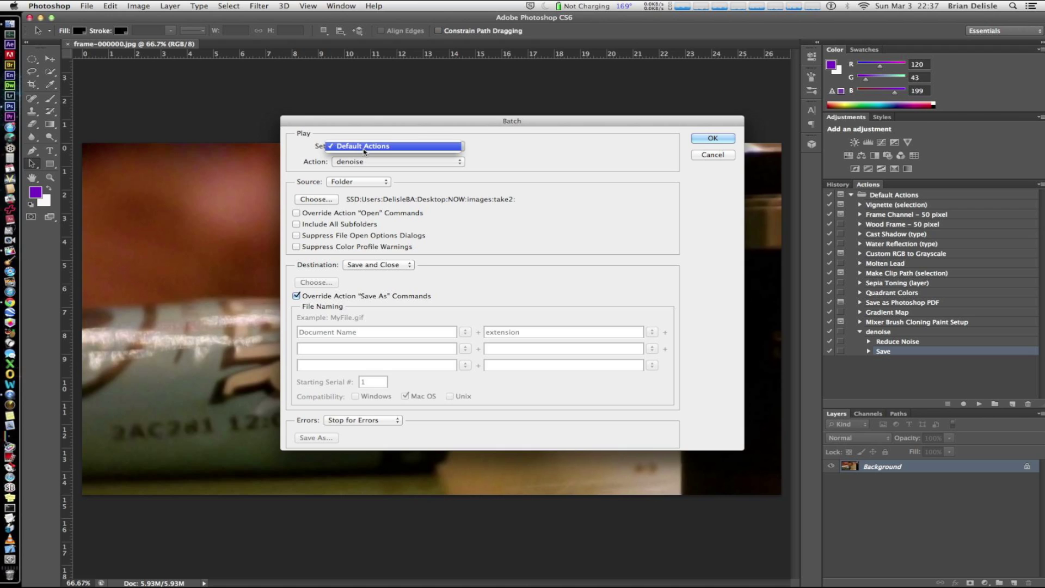
pyautogui.click(365, 146)
pyautogui.click(365, 163)
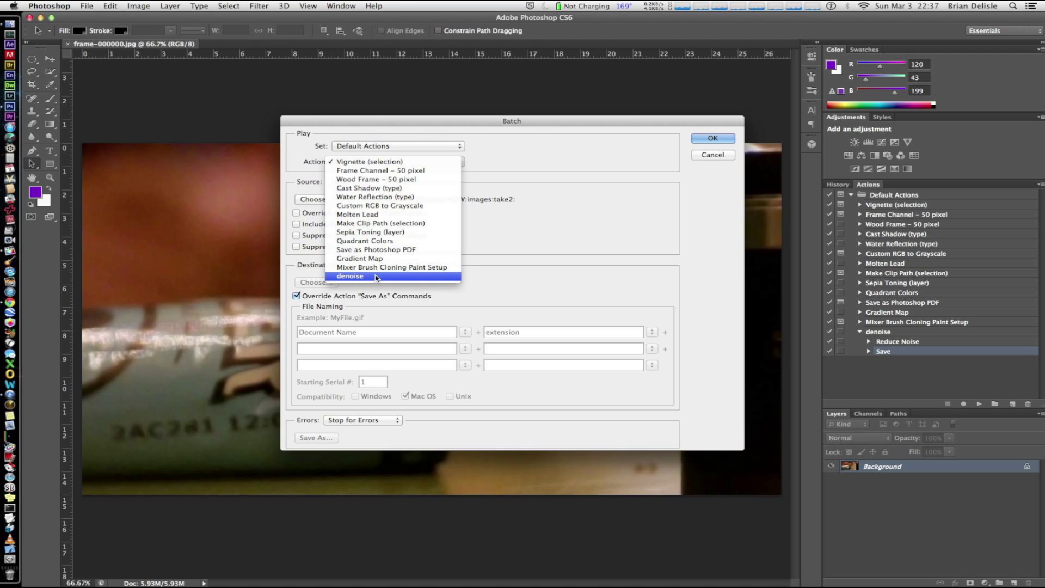
pyautogui.click(372, 277)
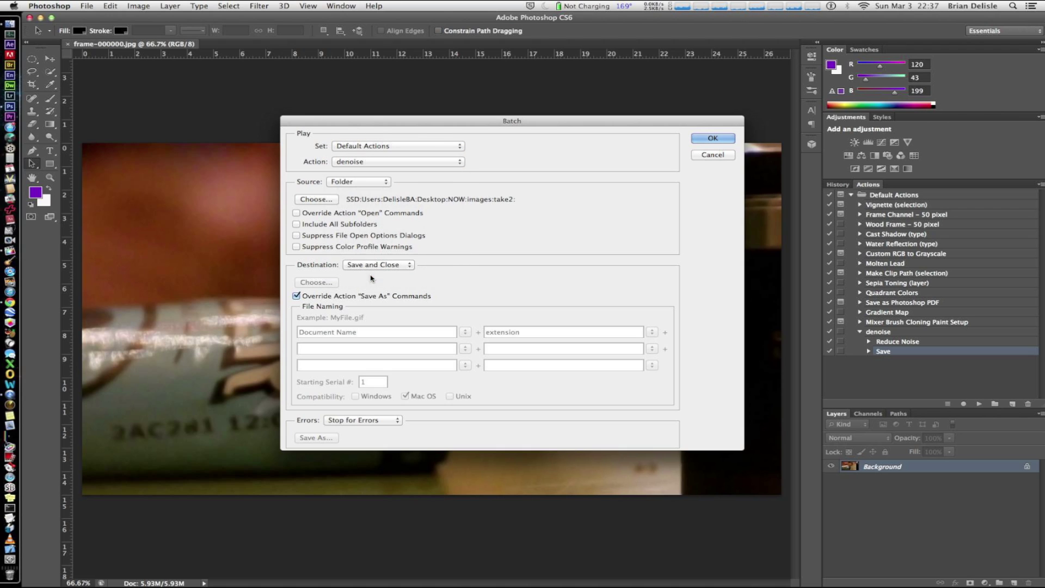
# Set the Batch source folder to DelMe on the Desktop
pyautogui.click(333, 199)
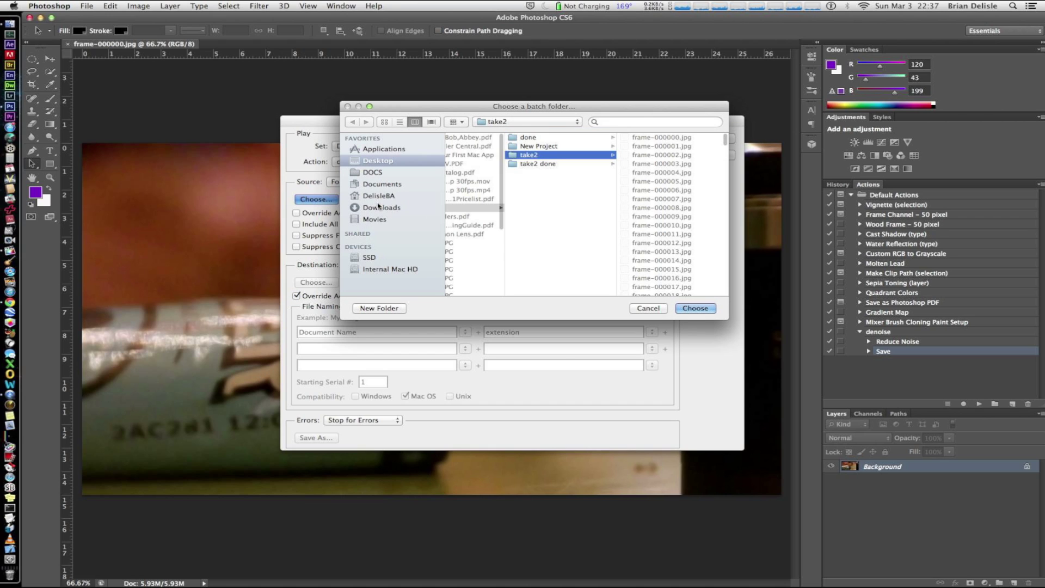
pyautogui.click(377, 161)
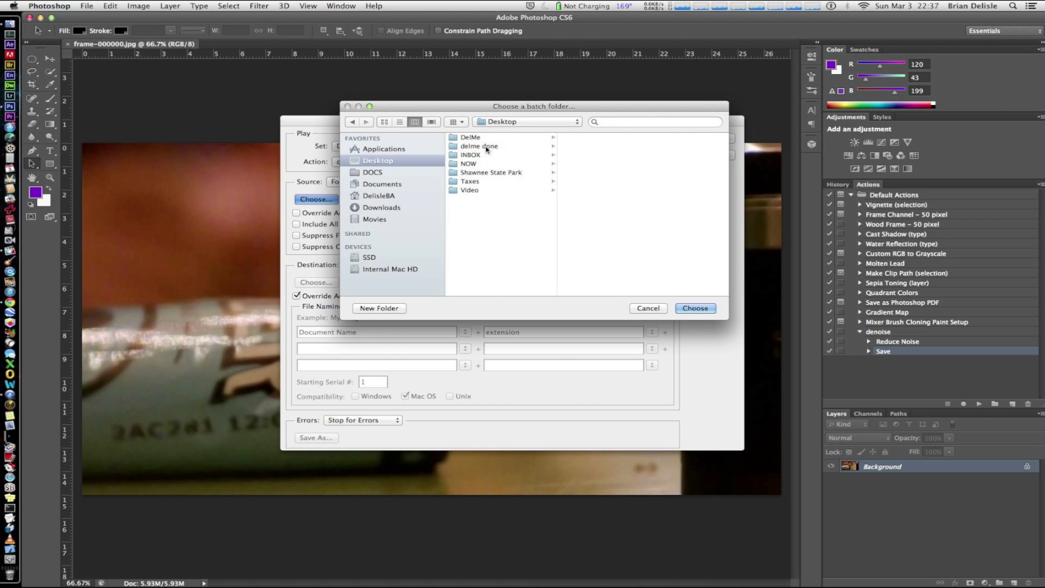
pyautogui.click(486, 147)
pyautogui.click(487, 138)
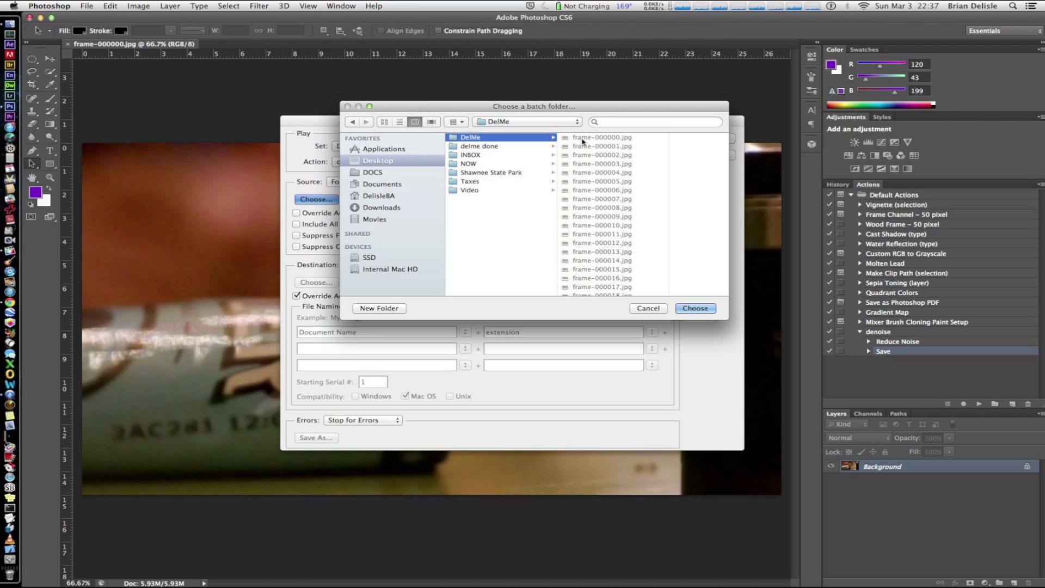
pyautogui.click(695, 308)
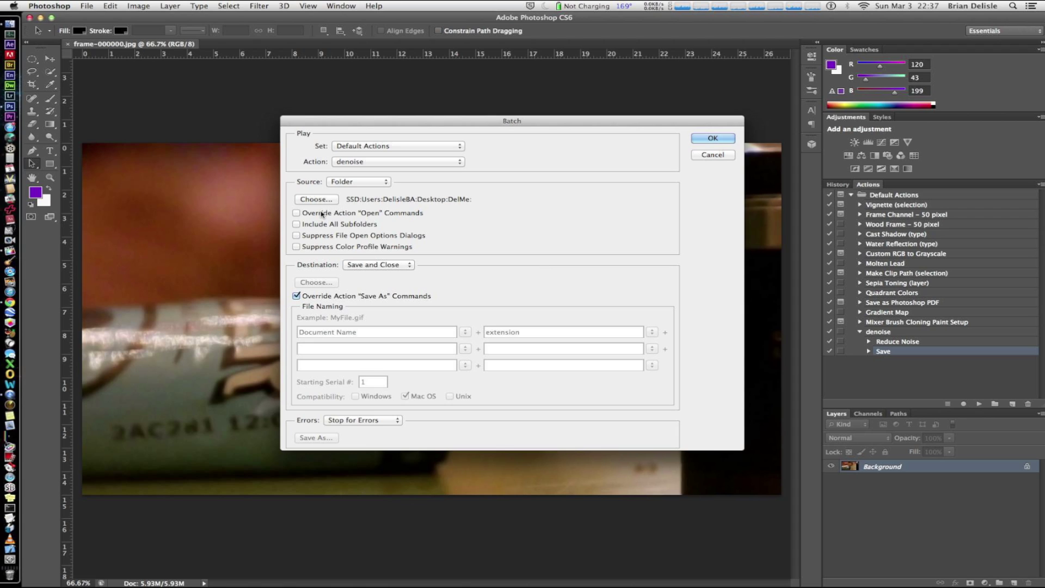
# Set the Batch destination to Folder, pointing at 'delme done'
pyautogui.click(354, 264)
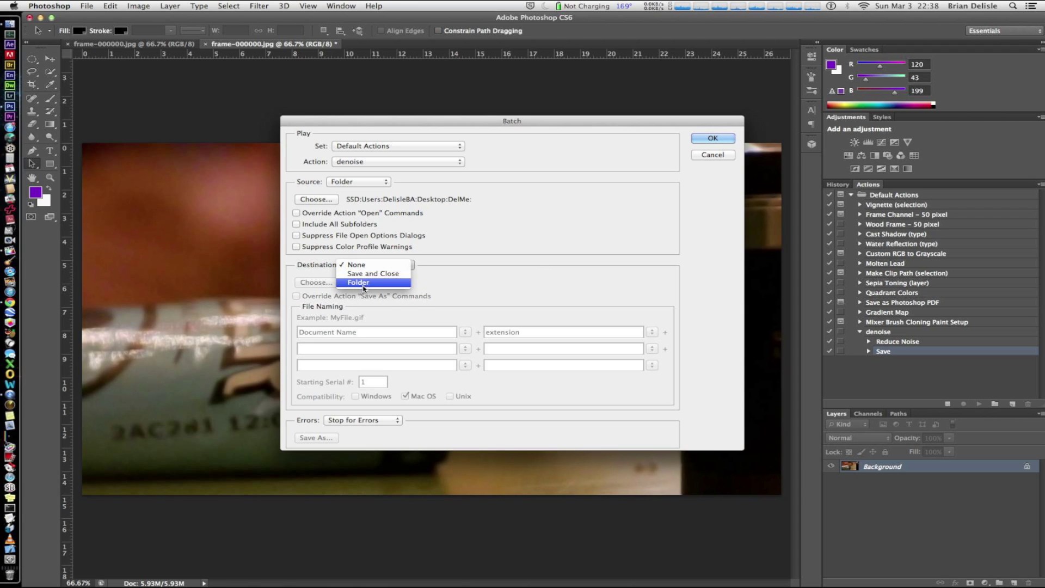
pyautogui.click(364, 287)
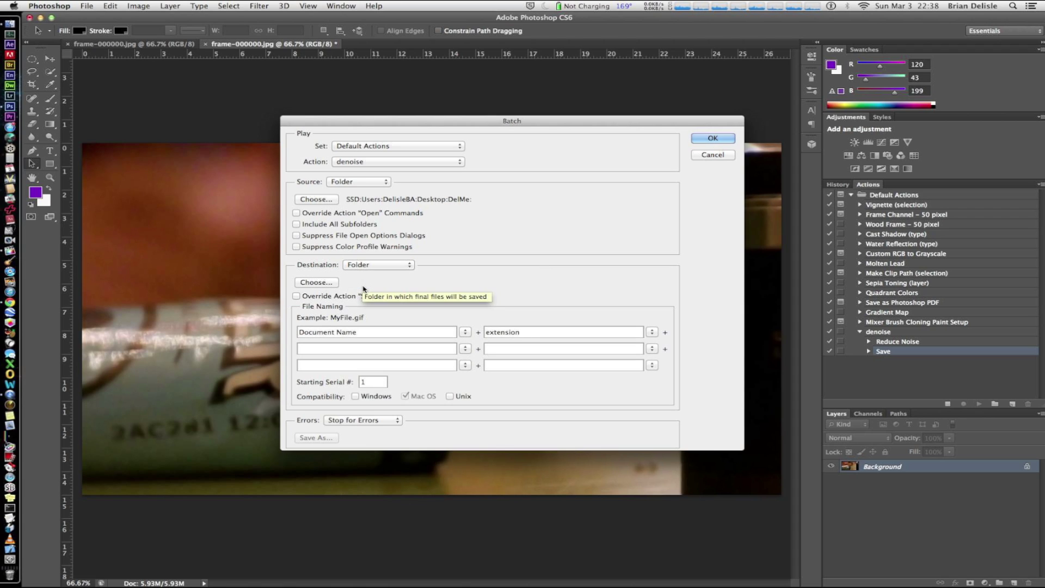
pyautogui.click(321, 282)
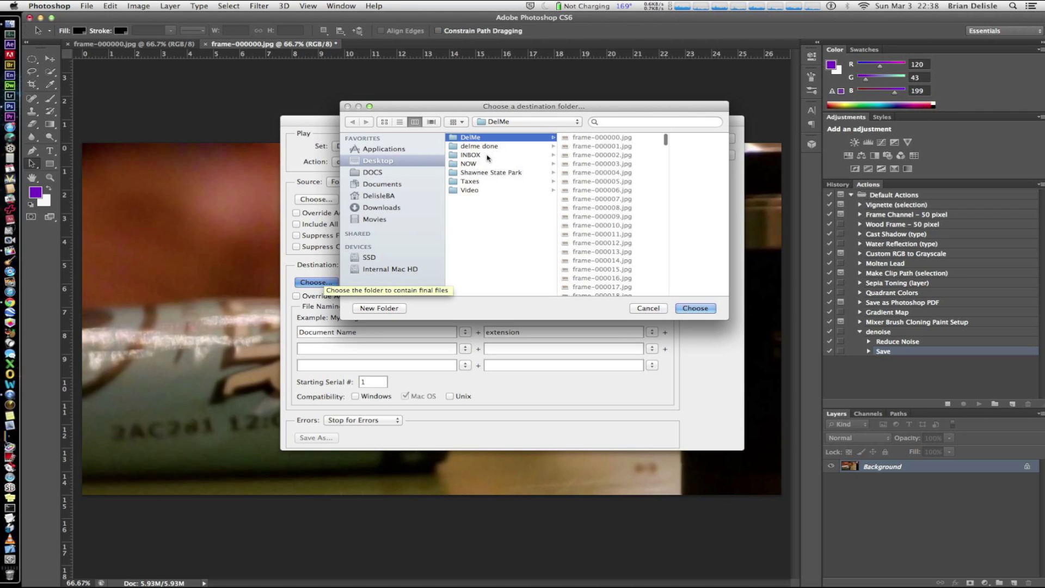
pyautogui.press('Down')
pyautogui.click(700, 308)
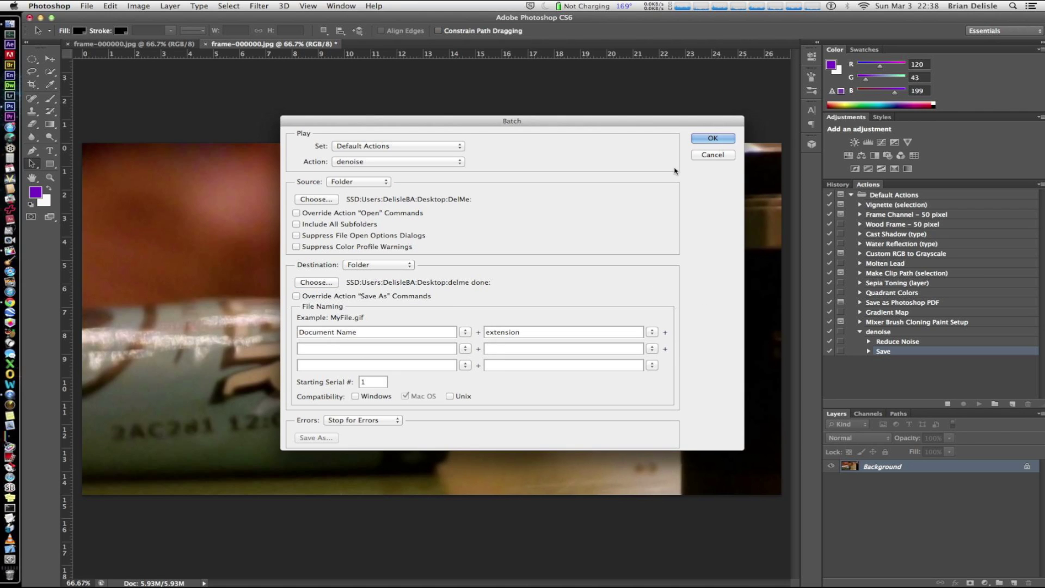
# Start the batch denoise run on the DelMe frames, letting it reach frame-000007.jpg
pyautogui.click(701, 140)
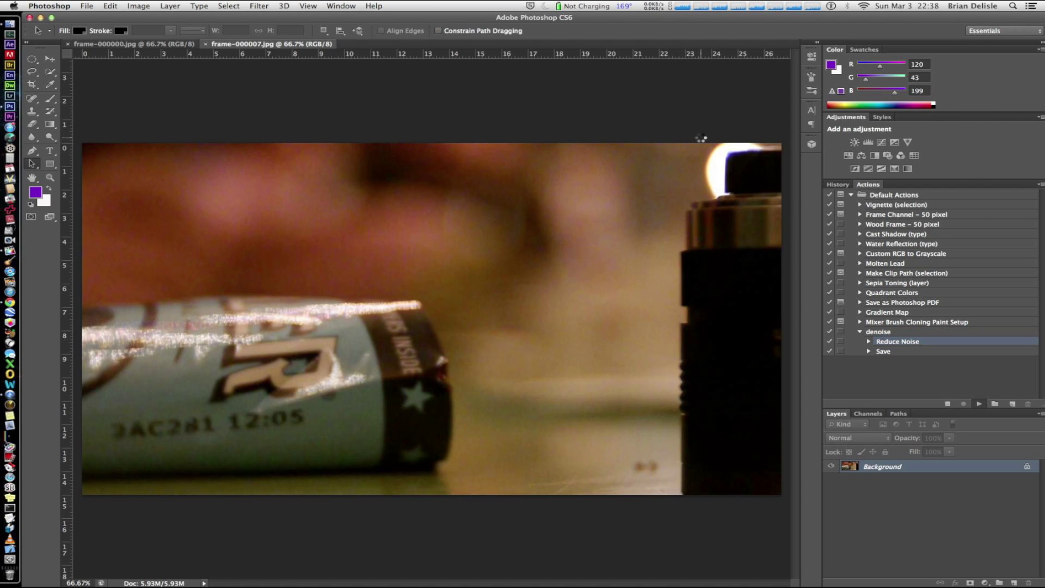
# Switch over to the desktop space and open the delme done folder
pyautogui.hotkey('ctrl', 'Right')
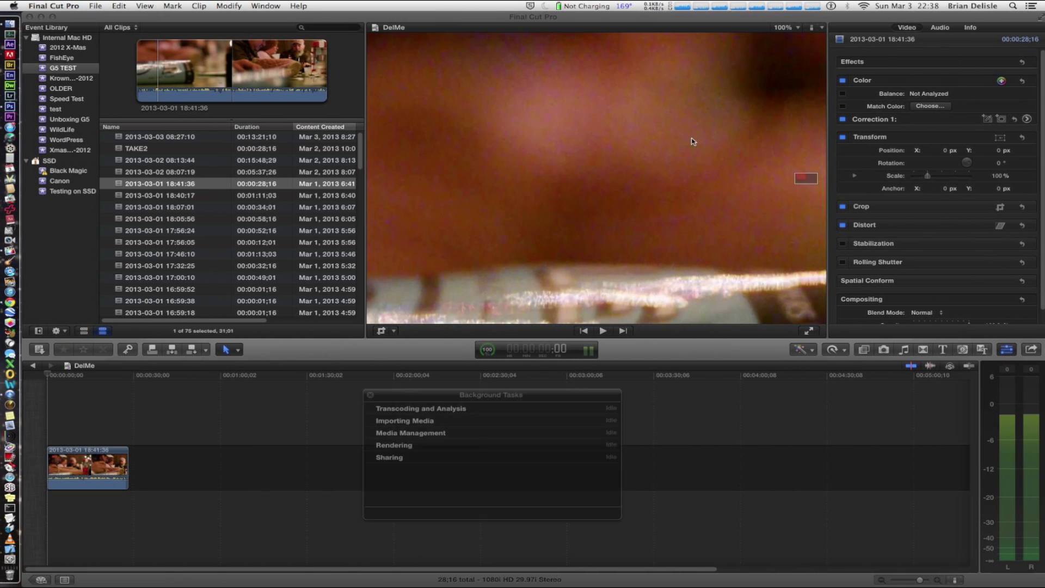
pyautogui.click(494, 236)
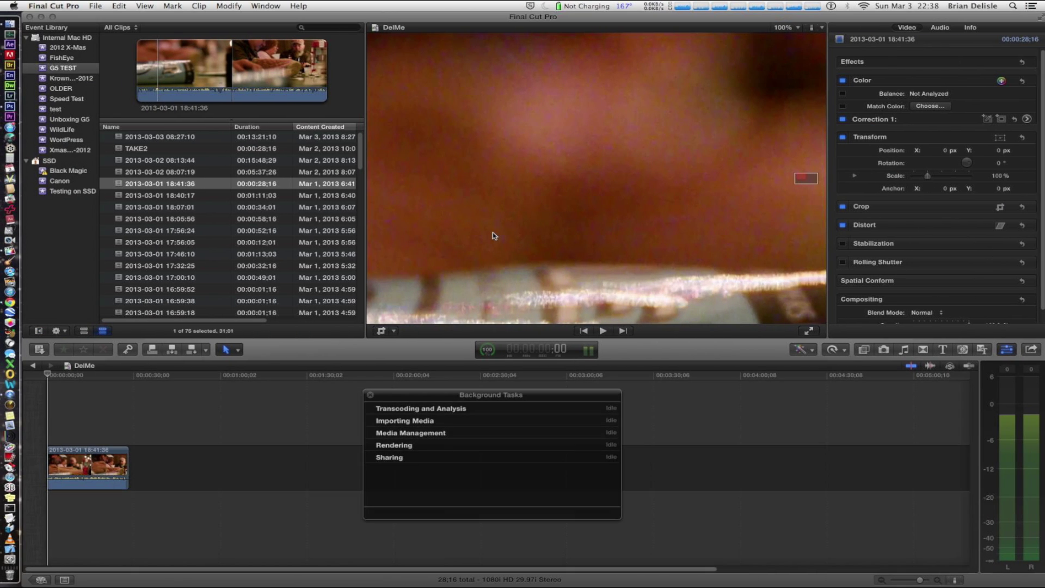
pyautogui.hotkey('ctrl', 'Right')
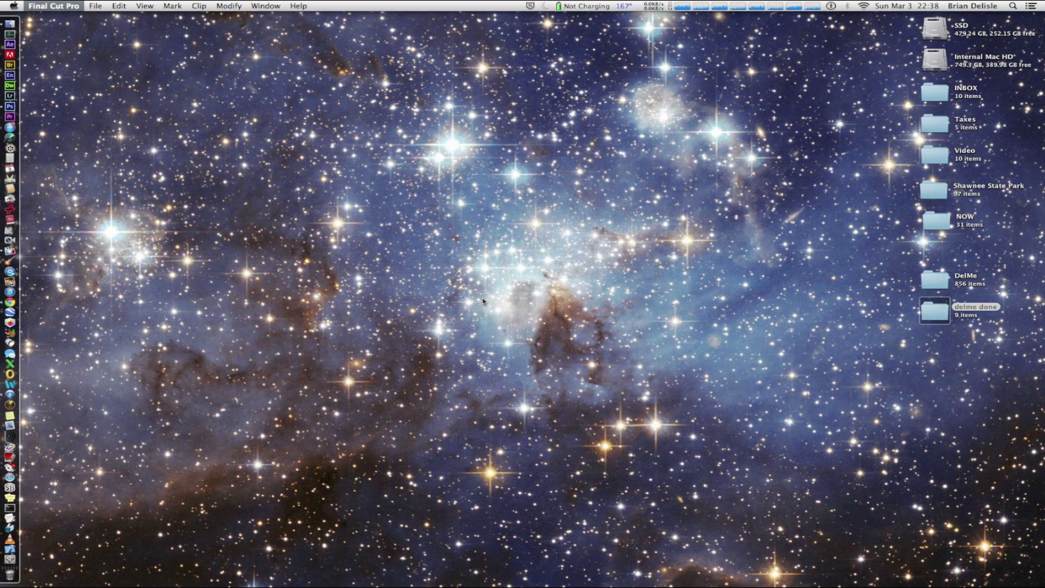
pyautogui.doubleClick(937, 316)
# View the denoised frame-000000.jpg in Preview on the right half, then open the DelMe folder
pyautogui.click(473, 236)
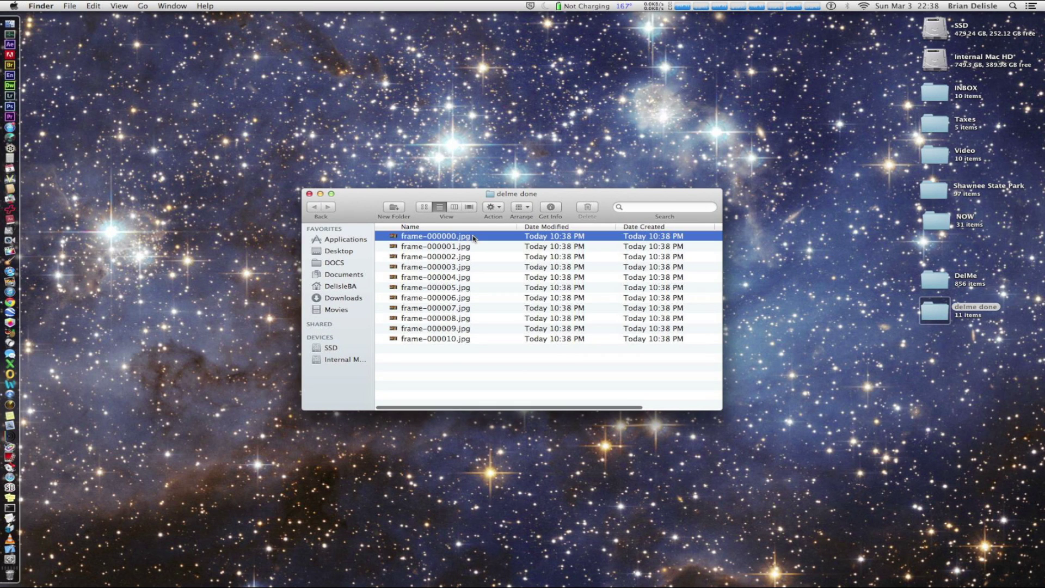
pyautogui.doubleClick(472, 236)
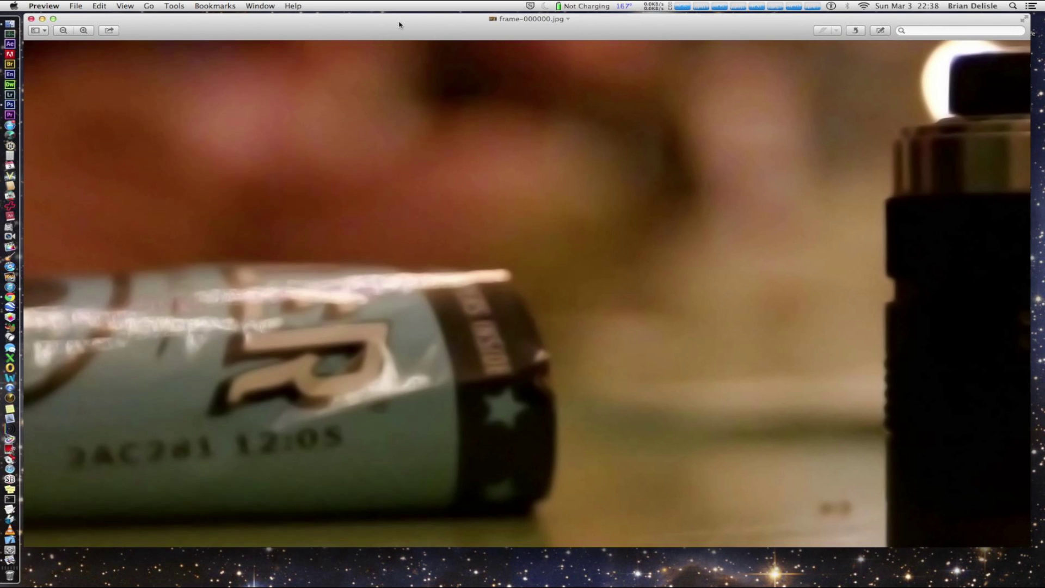
pyautogui.moveTo(399, 24); pyautogui.dragTo(926, 23)
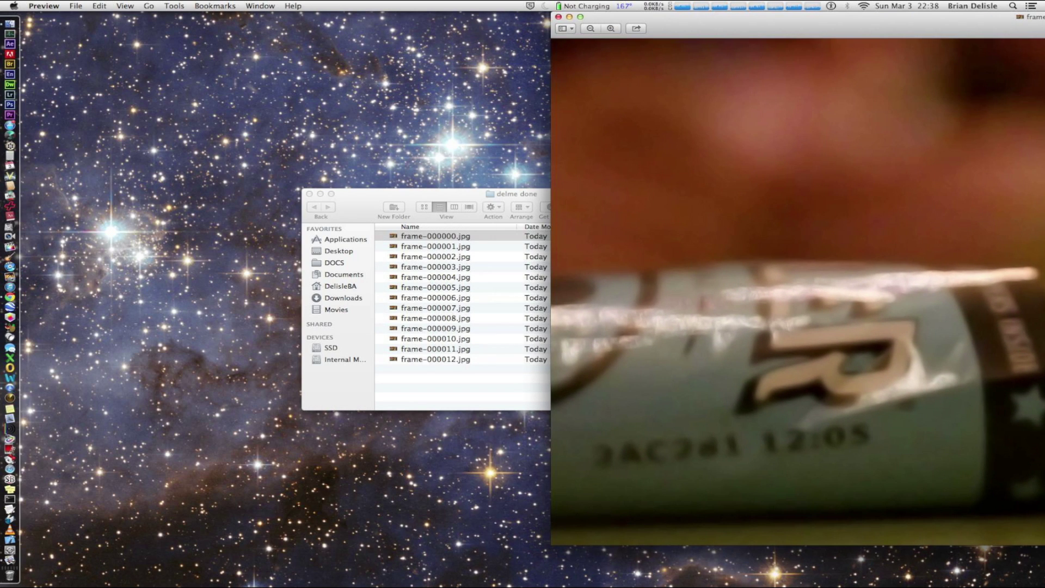
pyautogui.press('super+q')
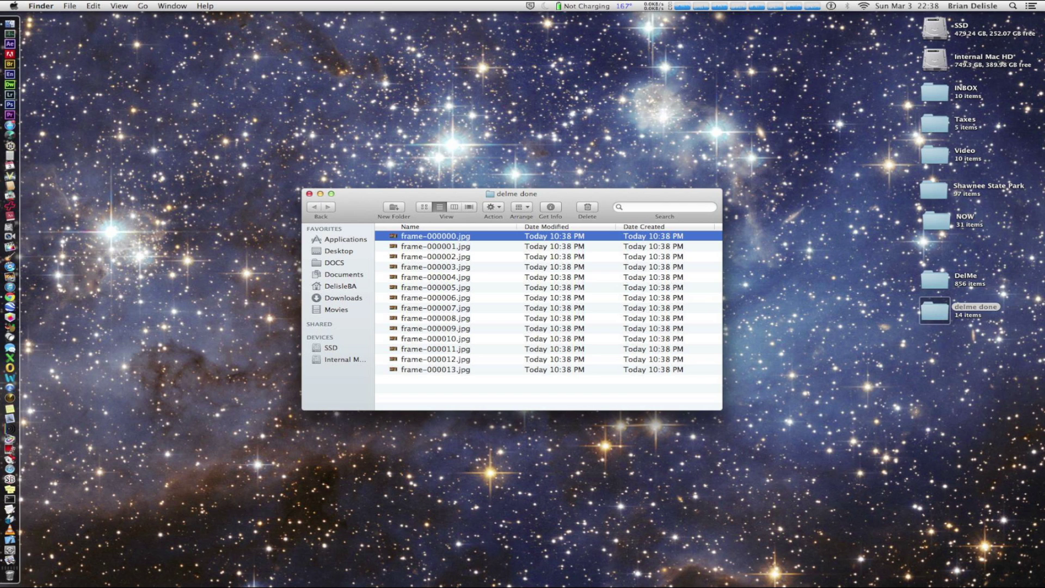
pyautogui.doubleClick(933, 283)
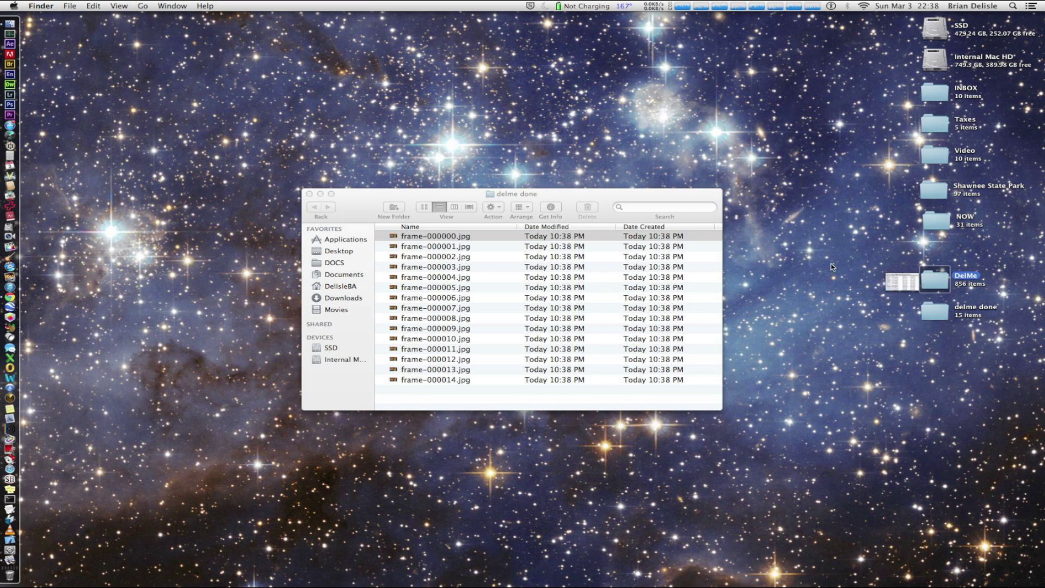
# Place the original frame-000000.jpg beside the denoised one and zoom in on the label
pyautogui.doubleClick(455, 248)
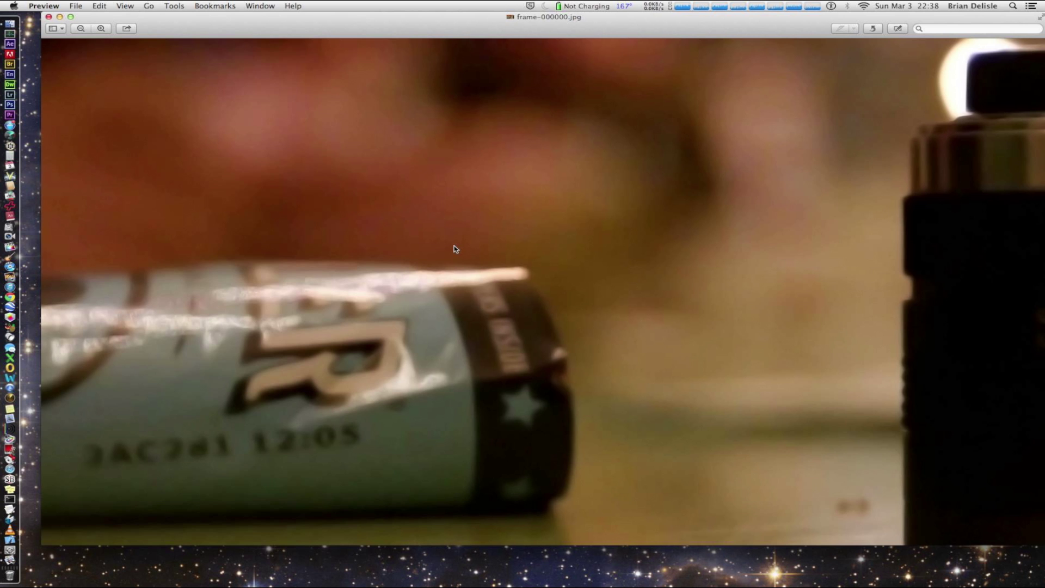
pyautogui.moveTo(411, 36); pyautogui.dragTo(392, 21)
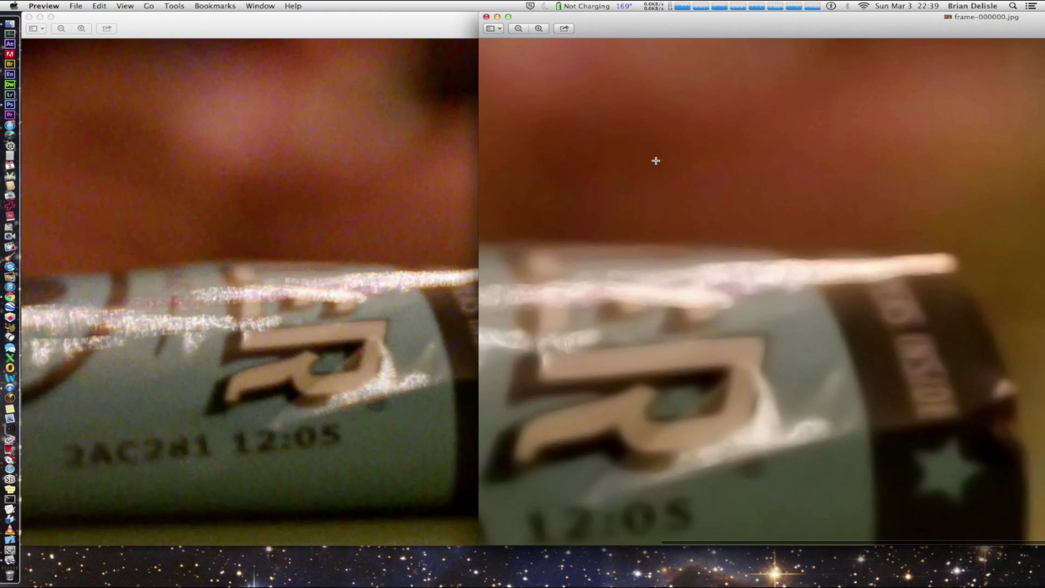
pyautogui.scroll(-5, 649, 205)
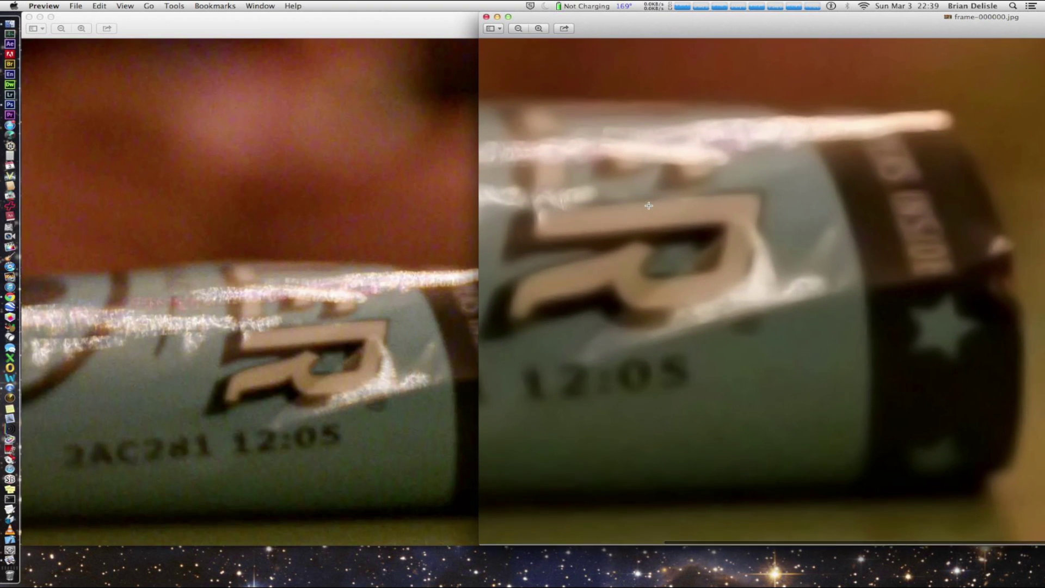
pyautogui.click(413, 235)
pyautogui.press('super+equal')
pyautogui.press('super+equal')
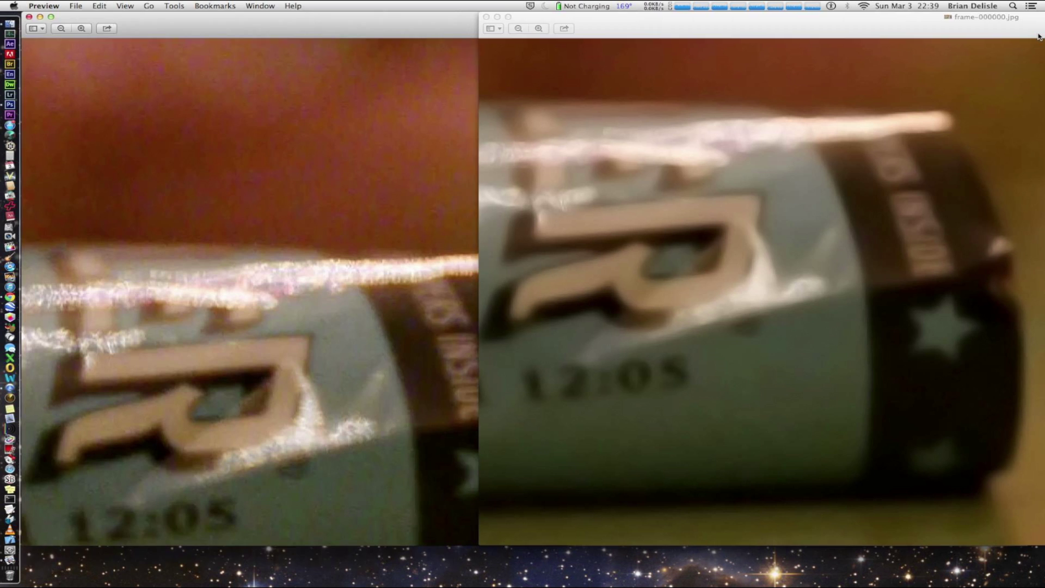
pyautogui.click(1039, 37)
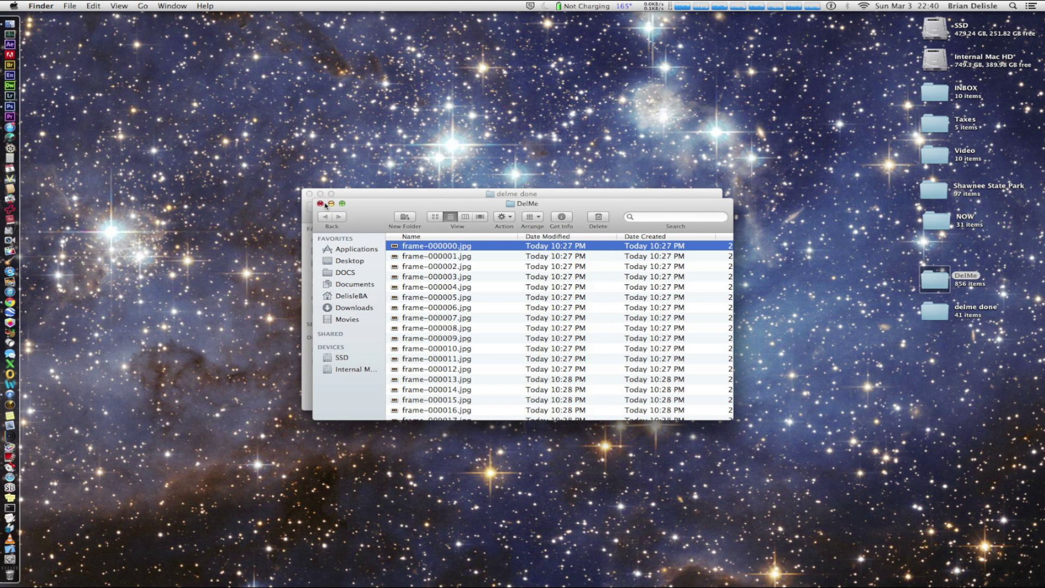
# Close the DelMe and delme done Finder windows until the desktop is clear
pyautogui.click(320, 203)
pyautogui.click(309, 193)
pyautogui.press('super+w')
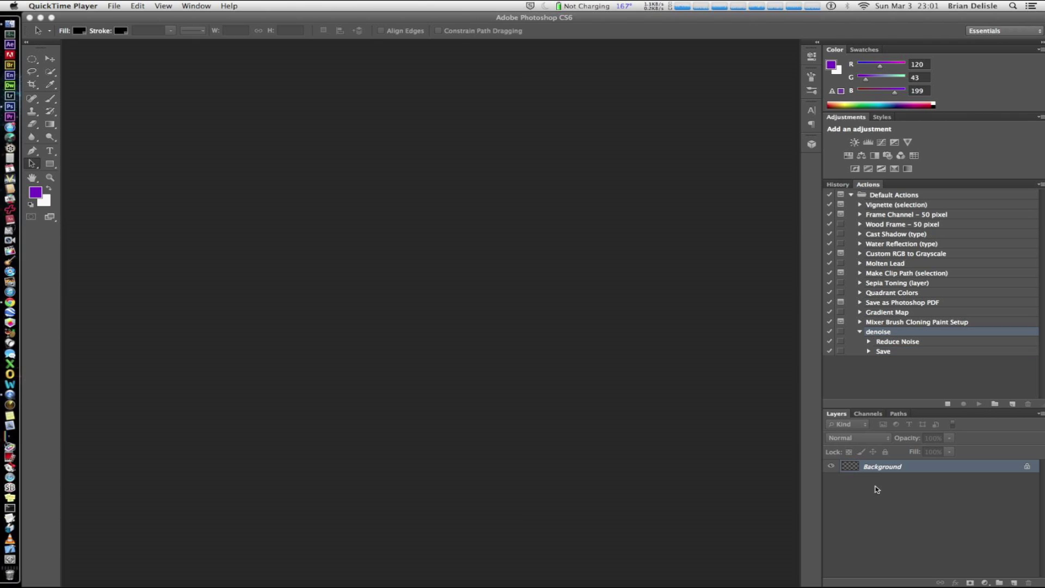
# Hide Photoshop now that the batch is done and launch Premiere Pro from the Dock
pyautogui.click(760, 467)
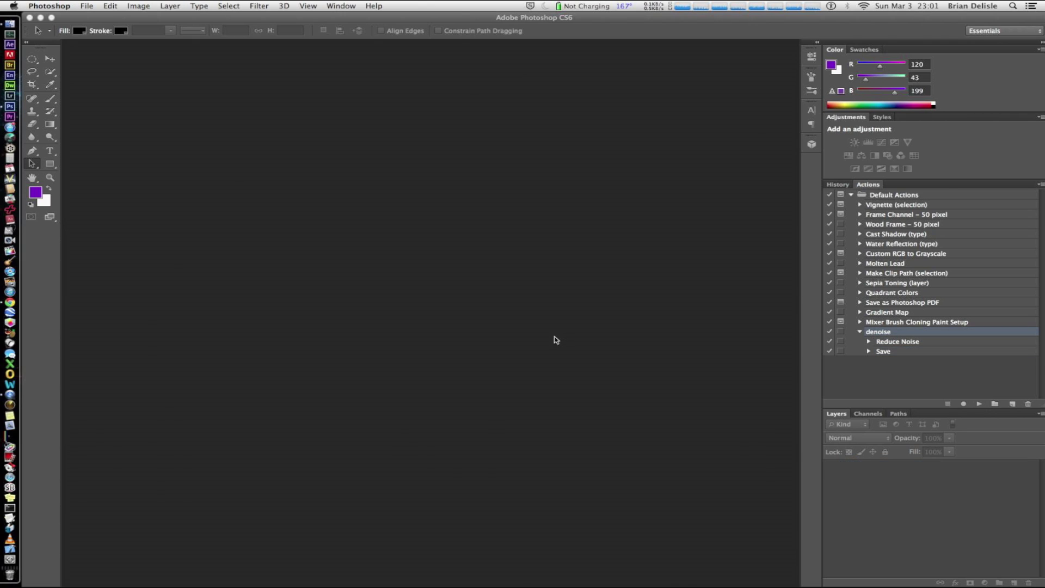
pyautogui.press('super+h')
pyautogui.click(10, 116)
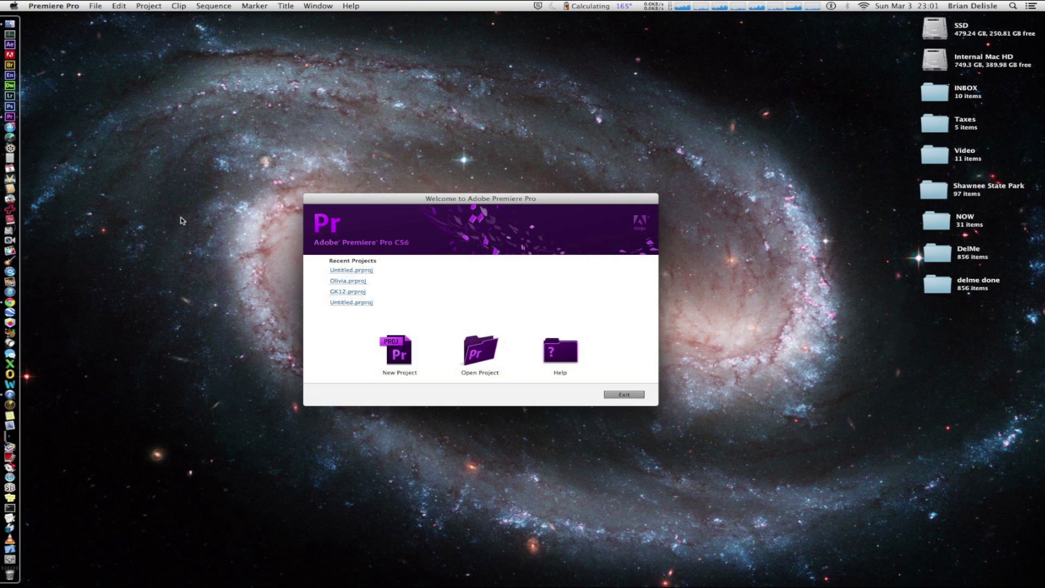
# Create the project 'delme' and add Sequence 01 from the AVCHD 1080p30 preset
pyautogui.click(417, 359)
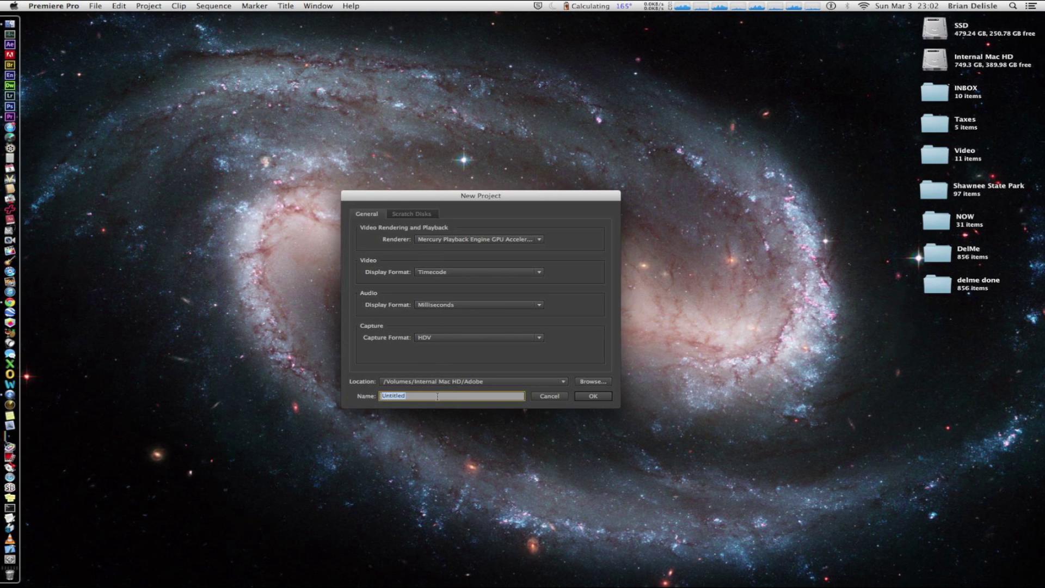
pyautogui.write('delme')
pyautogui.click(597, 396)
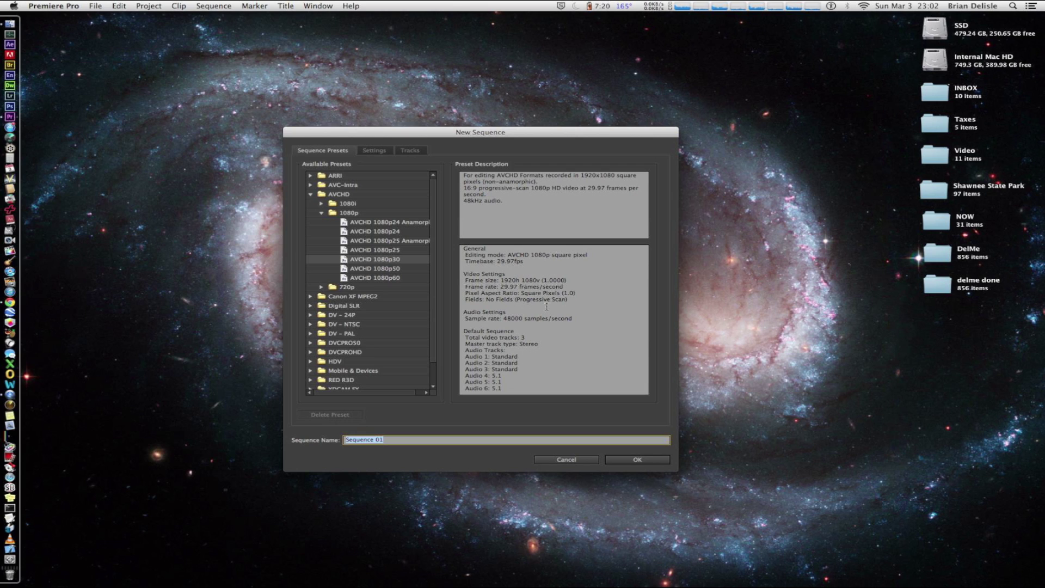
pyautogui.click(634, 460)
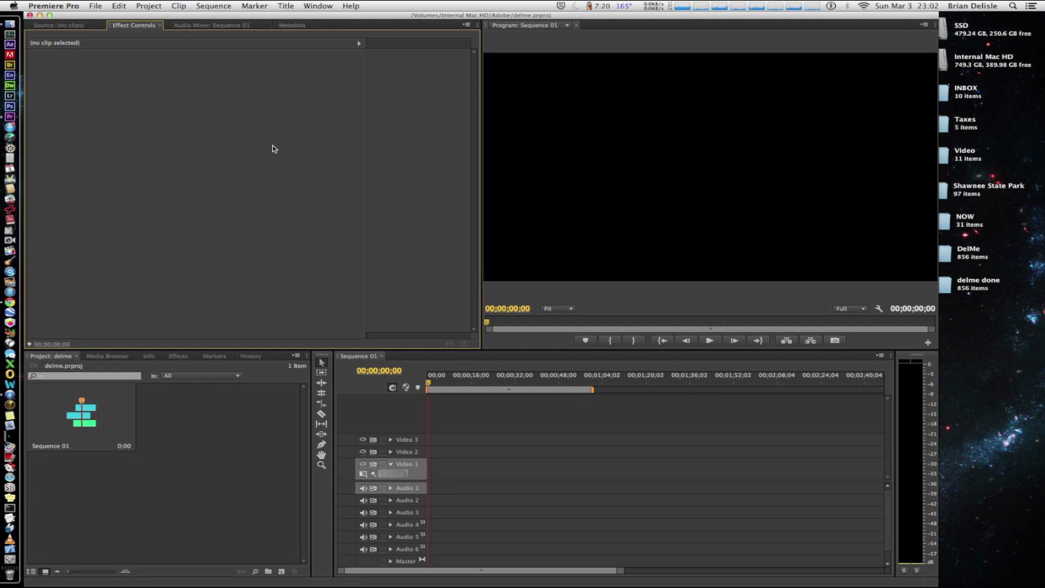
# Import delme done's frame-000000.jpg as an image sequence and place it at the start of Video 1
pyautogui.click(53, 6)
pyautogui.moveTo(92, 5)
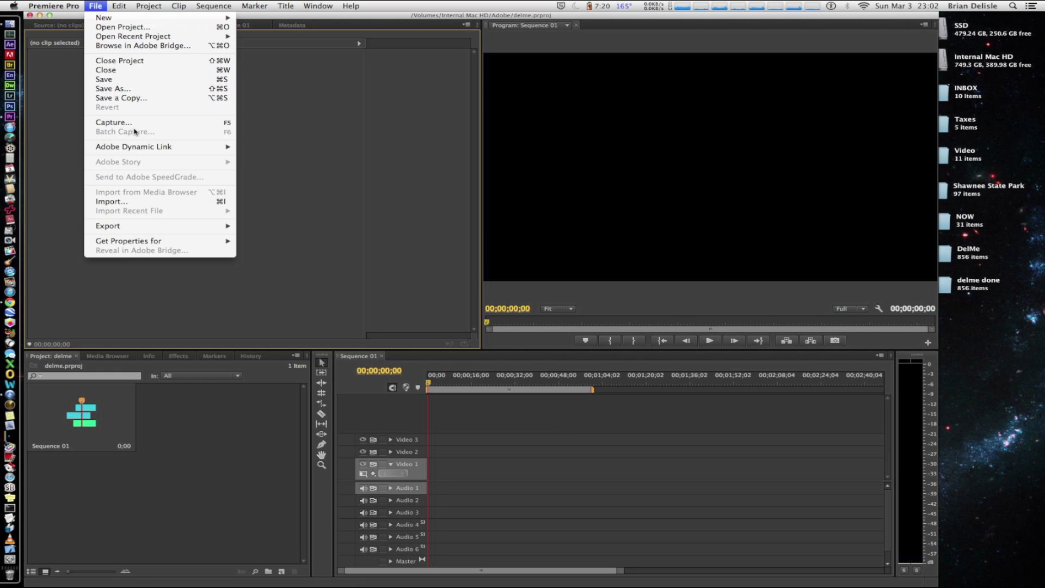
pyautogui.click(148, 203)
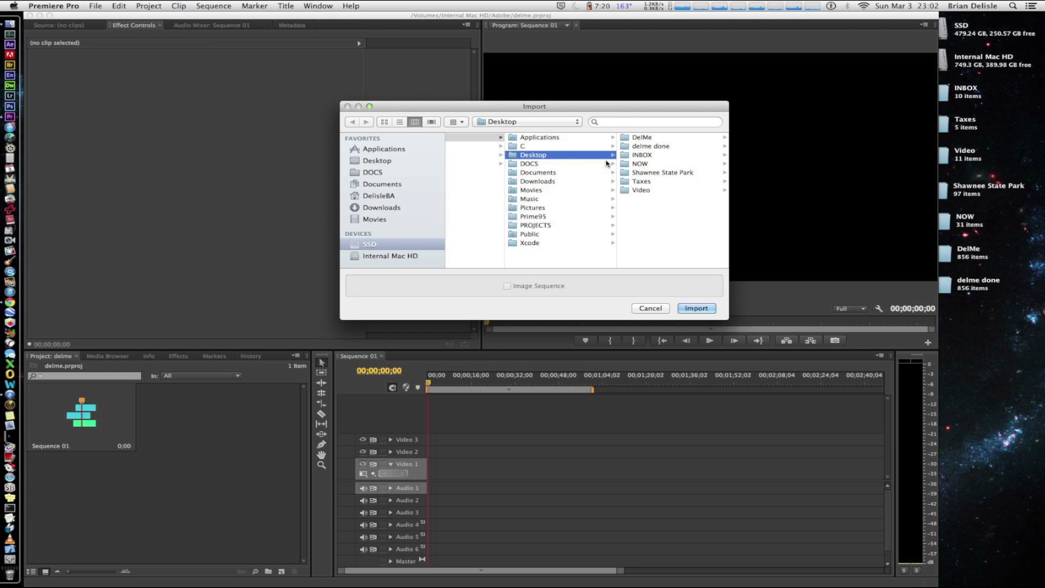
pyautogui.click(643, 147)
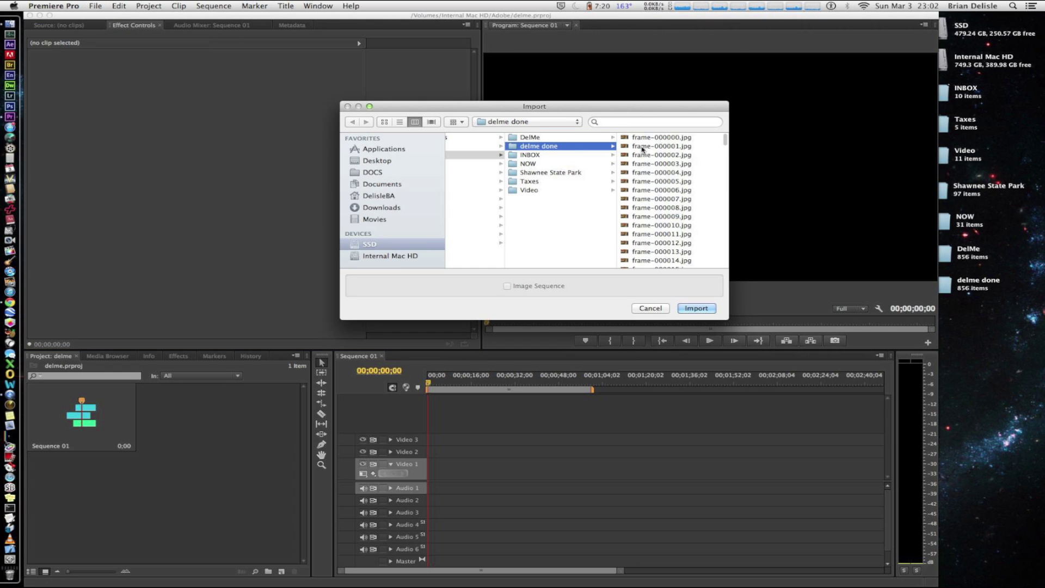
pyautogui.click(645, 138)
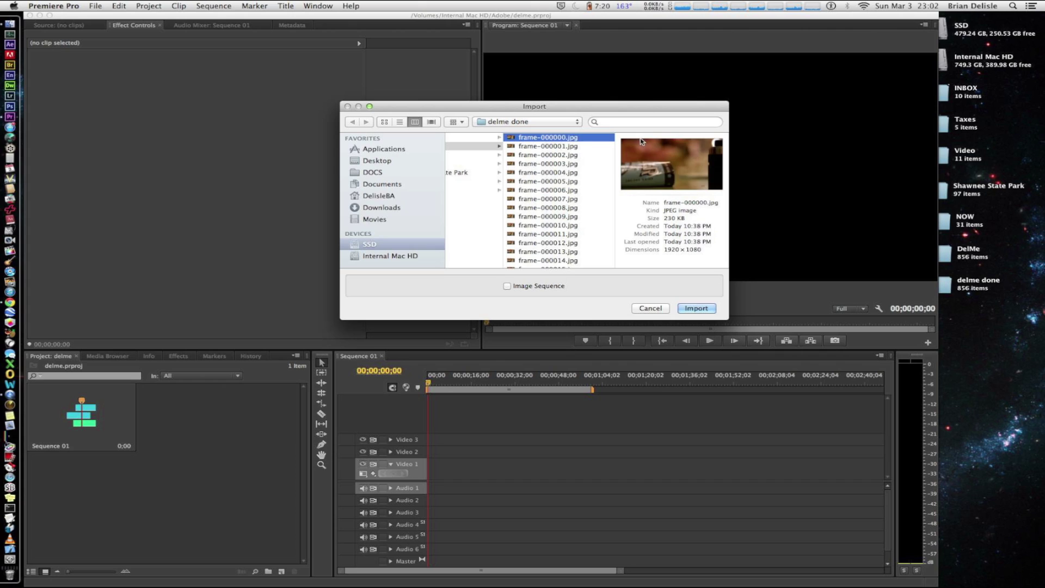
pyautogui.click(506, 286)
pyautogui.click(693, 310)
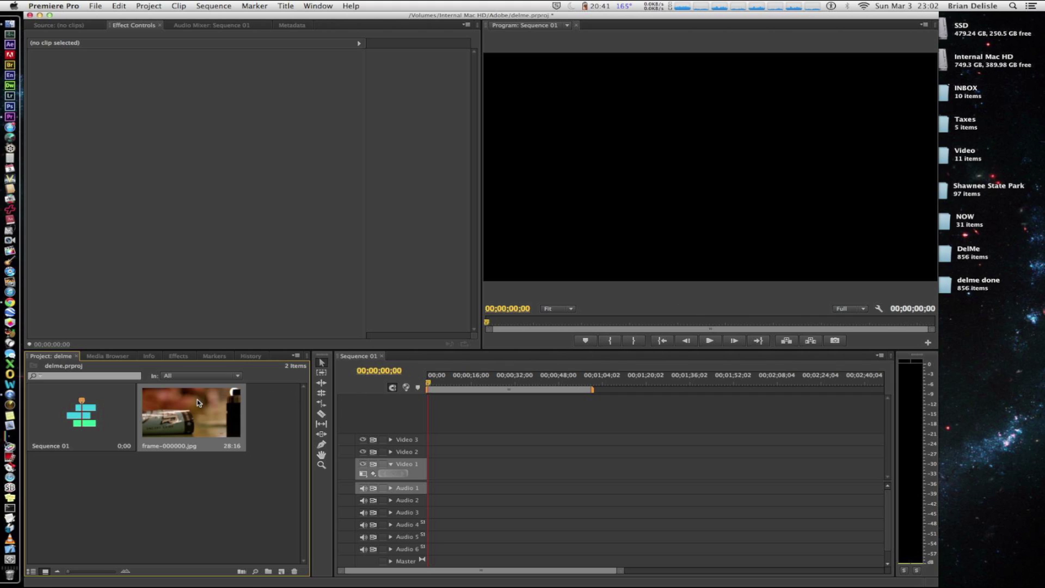
pyautogui.moveTo(197, 400); pyautogui.dragTo(434, 463)
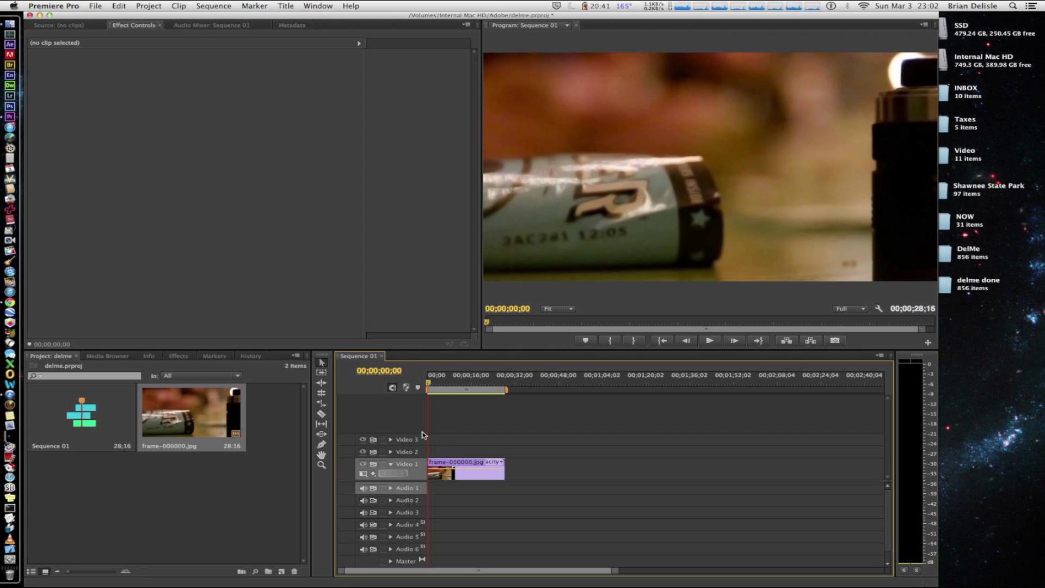
# Set up a QuickTime media export without audio, using the Apple ProRes 422 codec
pyautogui.click(96, 6)
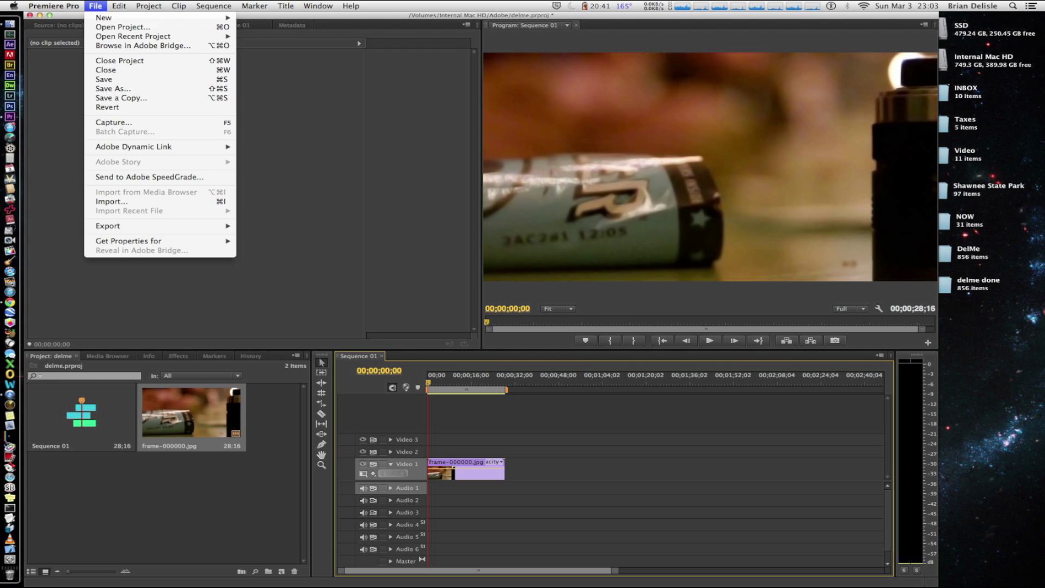
pyautogui.moveTo(144, 227)
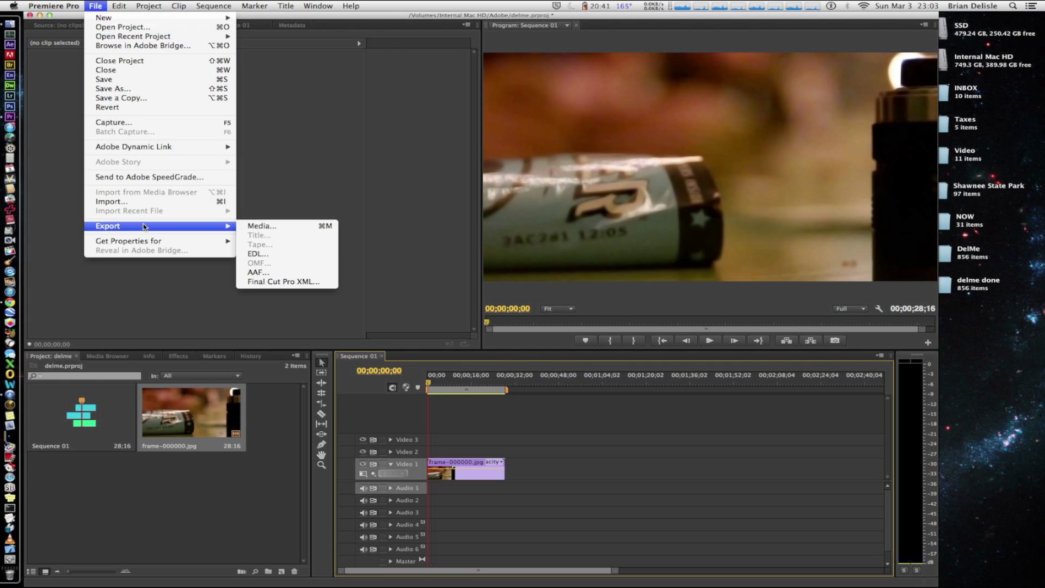
pyautogui.click(258, 225)
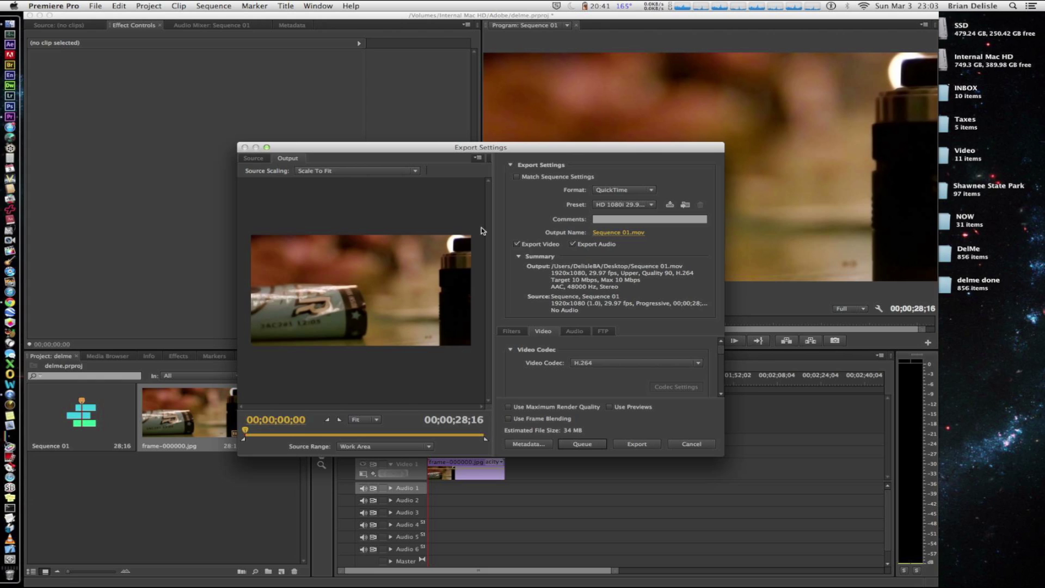
pyautogui.click(620, 190)
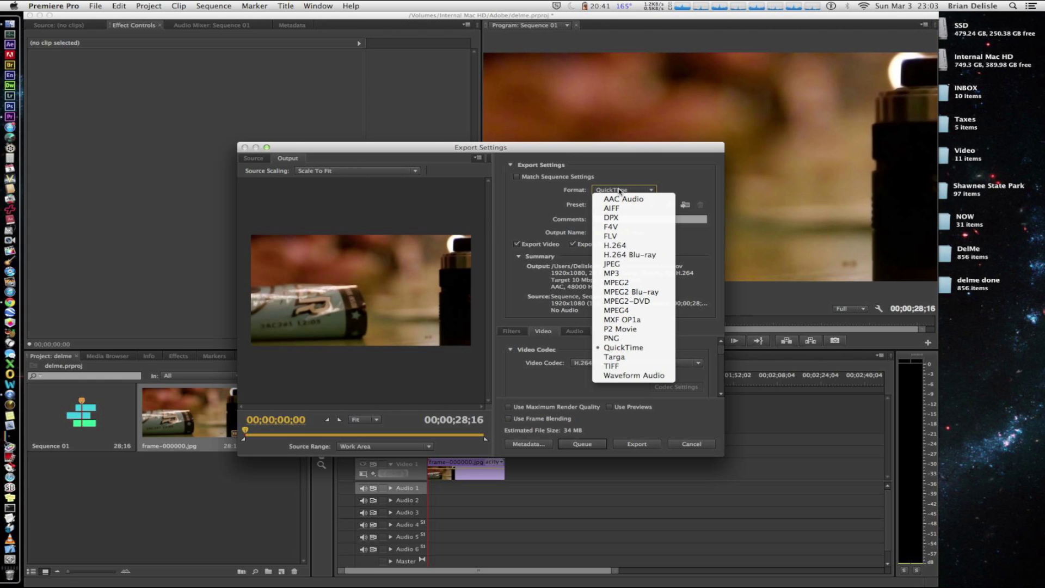
pyautogui.click(617, 174)
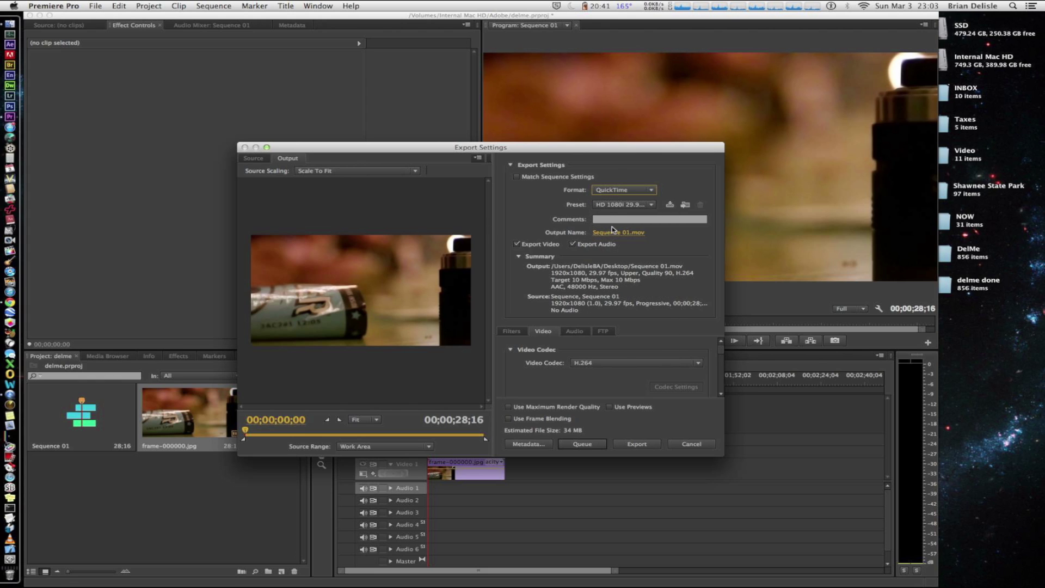
pyautogui.click(573, 244)
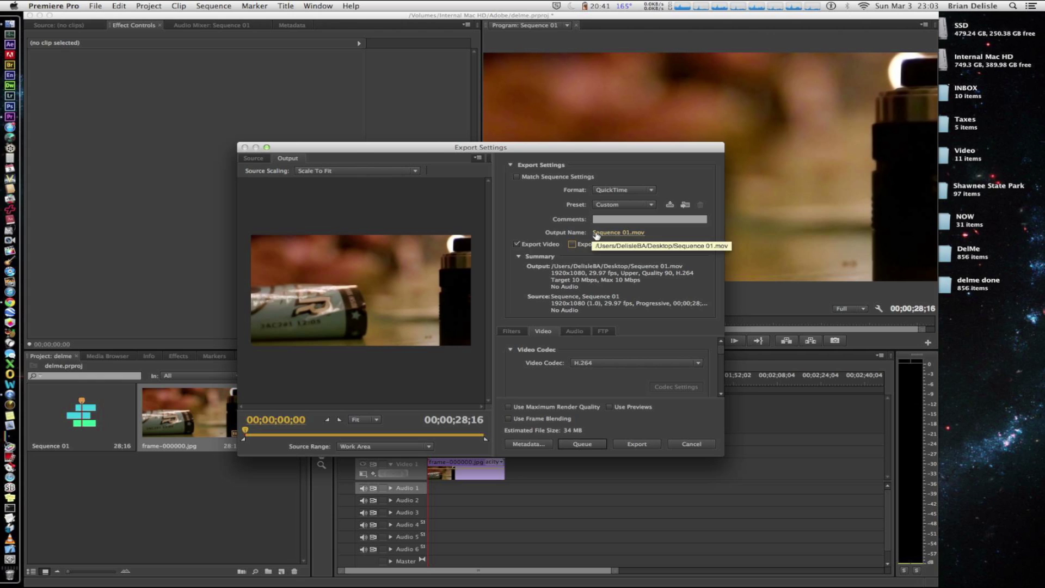
pyautogui.click(583, 361)
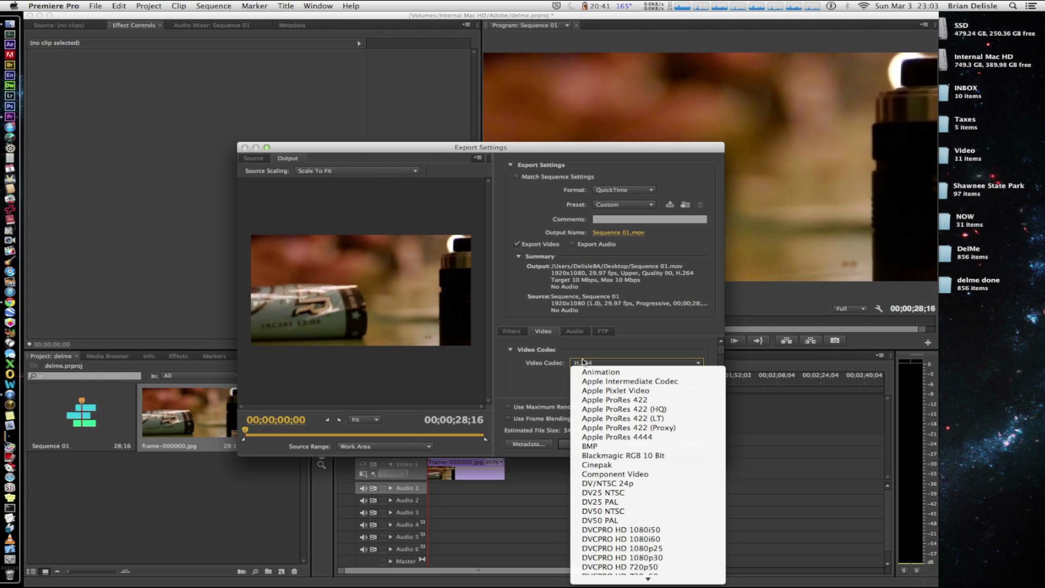
pyautogui.click(599, 400)
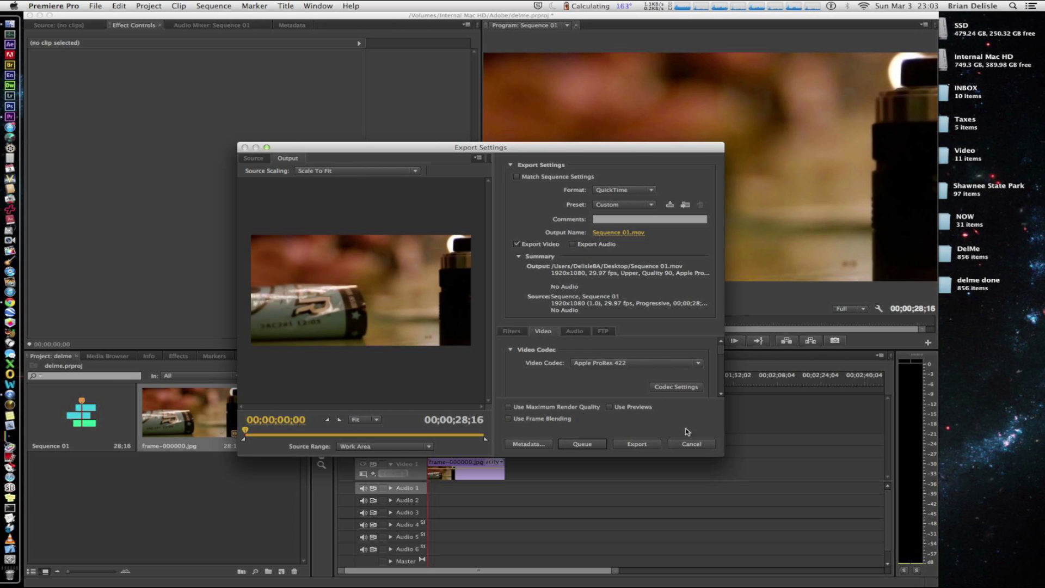
# Set field order to Progressive and aspect to Square Pixels (1.0), then export Sequence 01
pyautogui.moveTo(724, 455); pyautogui.dragTo(797, 518)
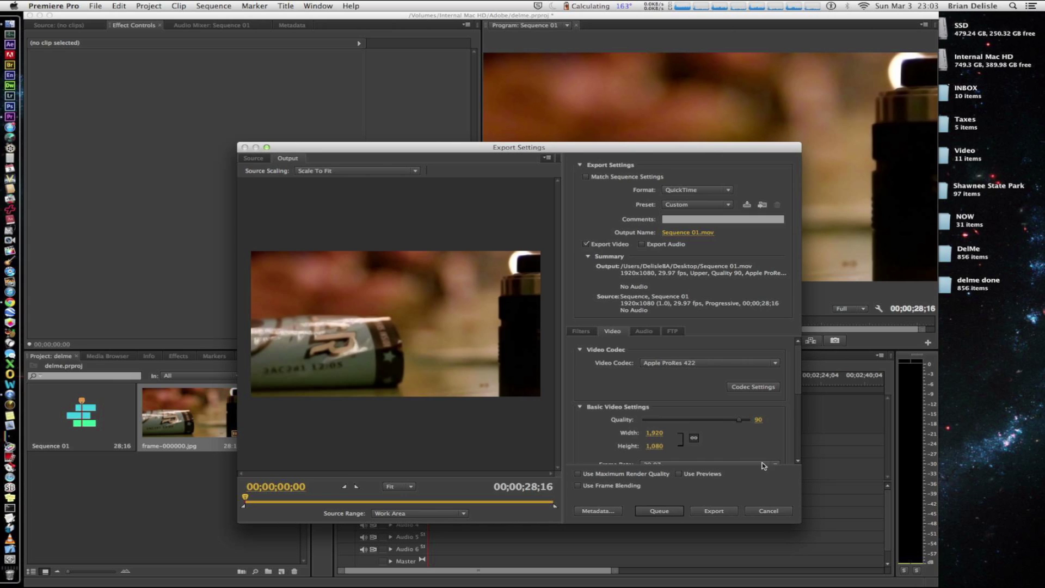
pyautogui.scroll(-3, 705, 403)
pyautogui.scroll(1, 706, 403)
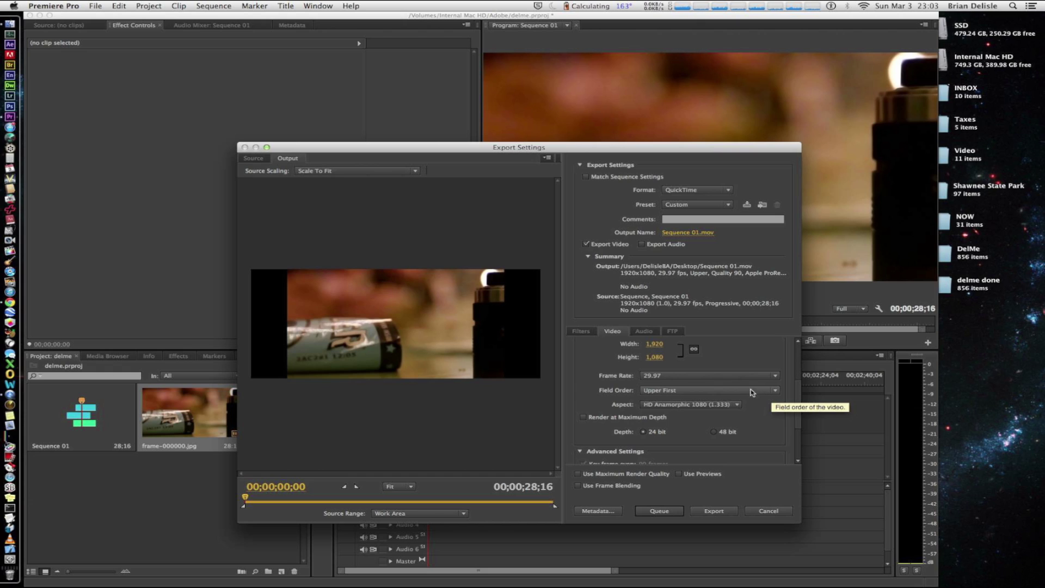
pyautogui.click(731, 390)
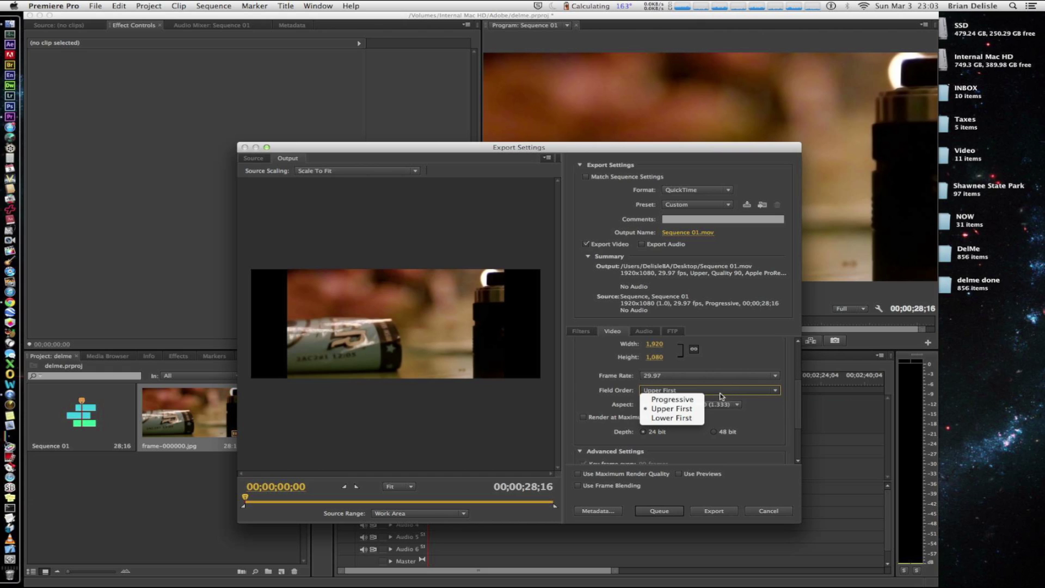
pyautogui.click(672, 400)
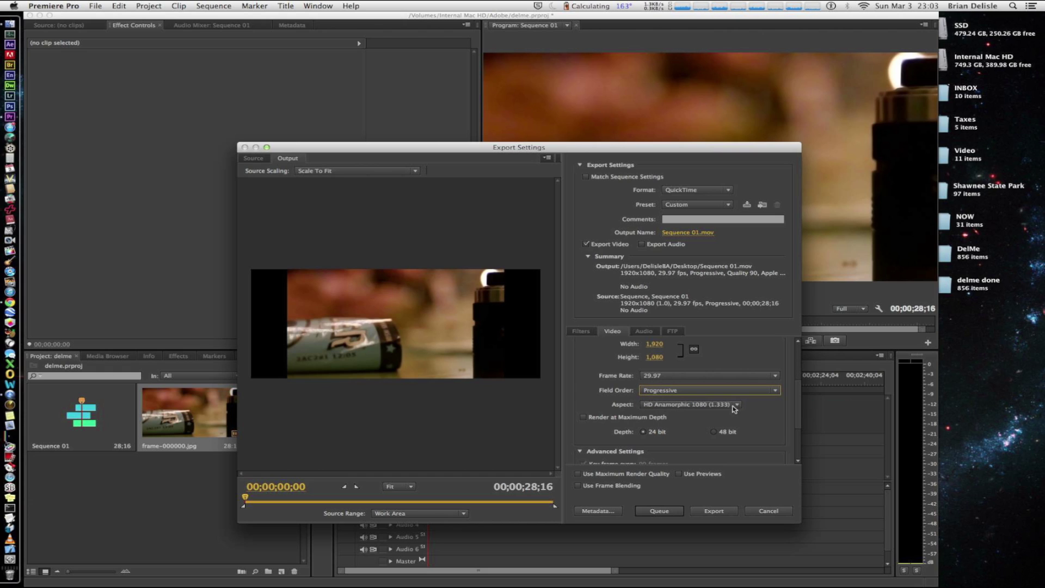
pyautogui.click(714, 405)
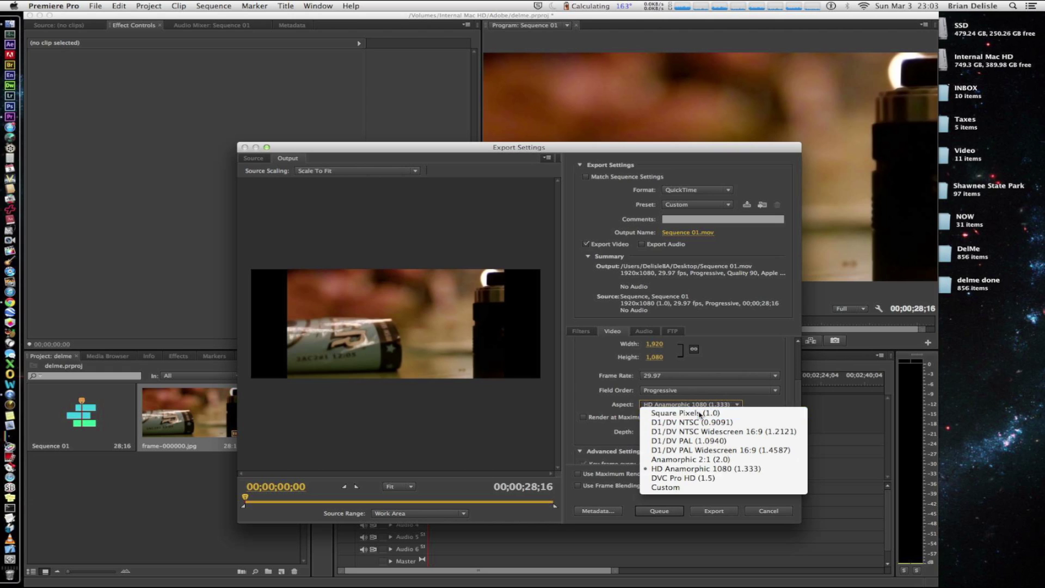
pyautogui.click(700, 413)
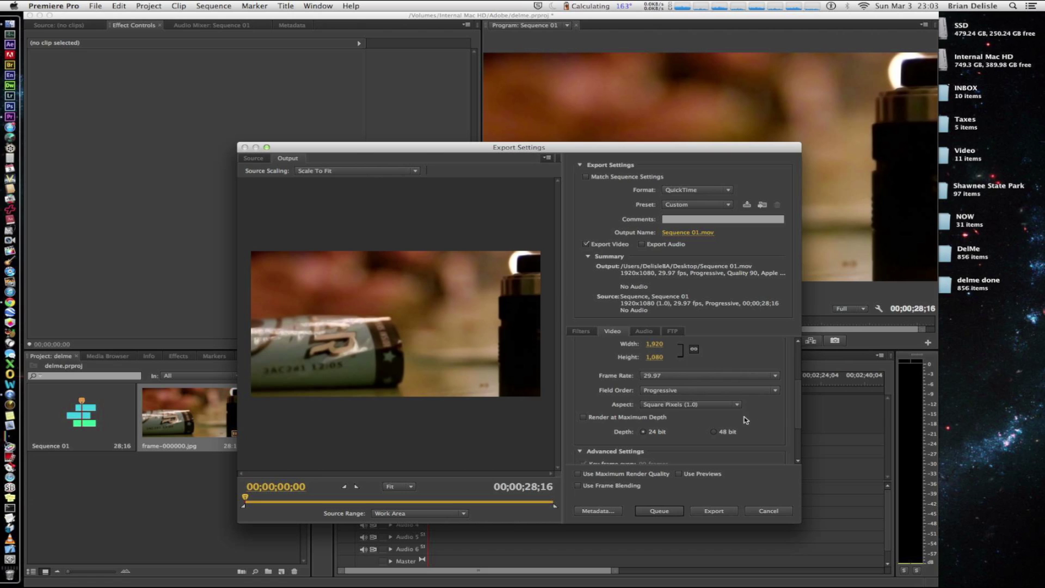
pyautogui.moveTo(796, 405); pyautogui.dragTo(790, 372)
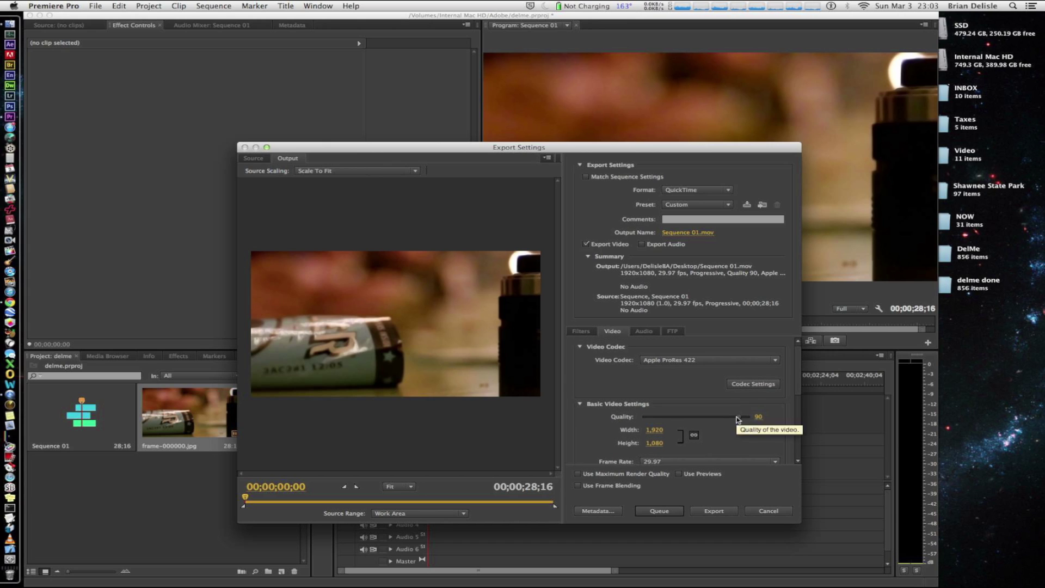
pyautogui.click(708, 511)
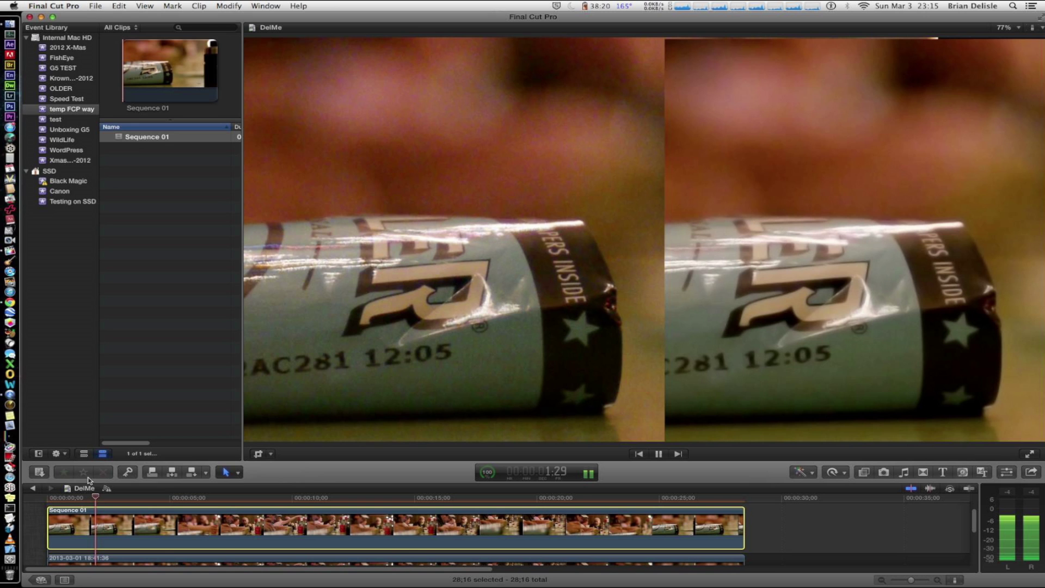
# Stop playback of the original vs. denoised comparison a few seconds in
pyautogui.press('space')
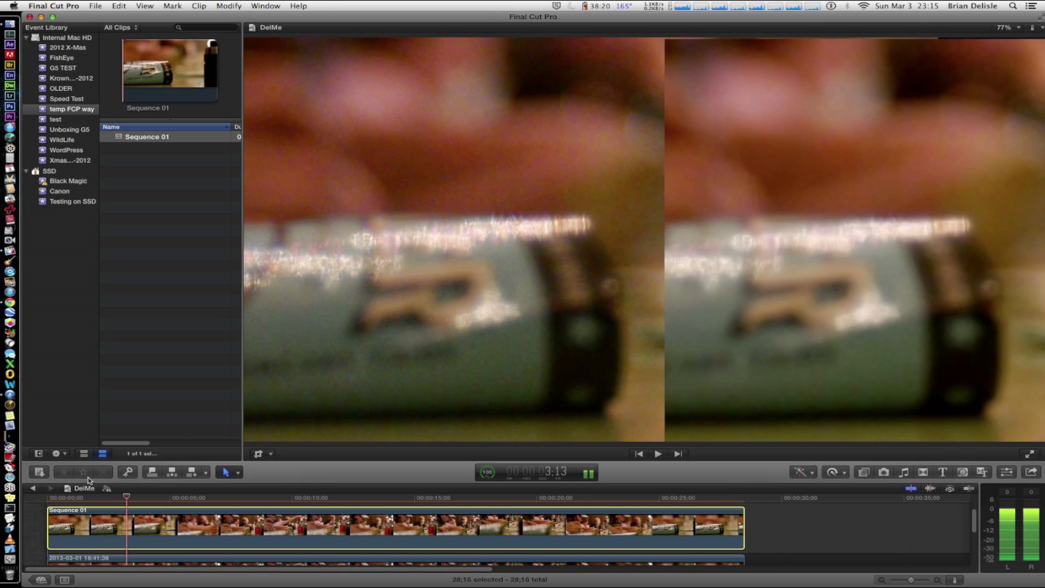